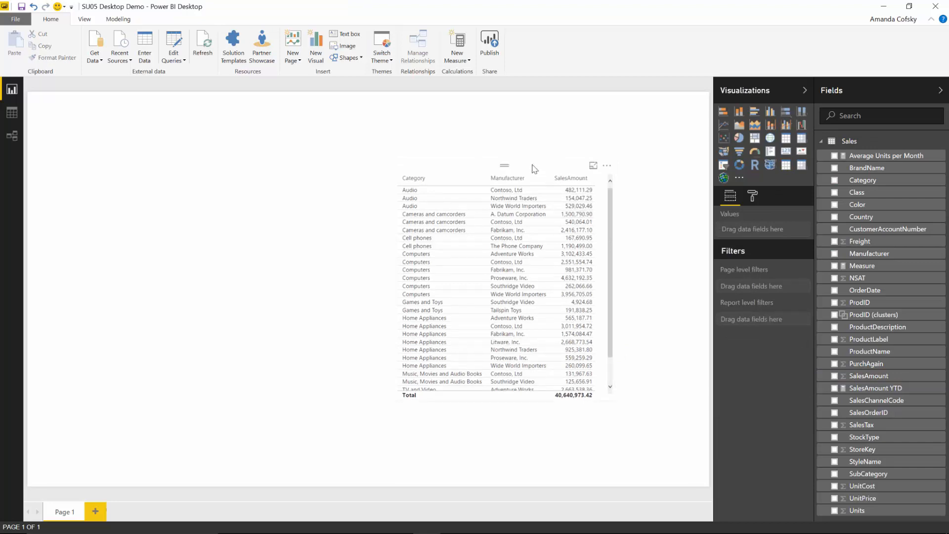
# Step: Sort the sales table by Category descending and make the Category column narrower
pyautogui.click(506, 171)
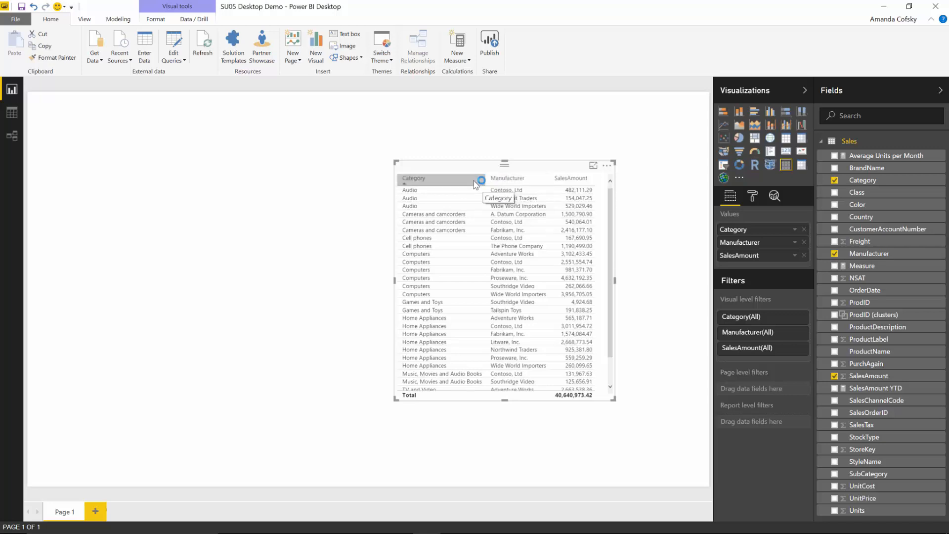
pyautogui.click(477, 179)
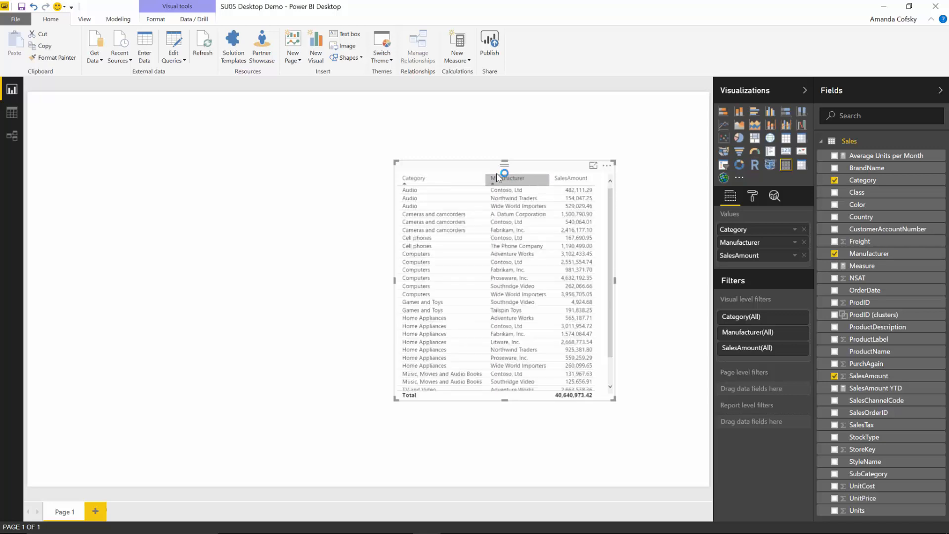
pyautogui.moveTo(485, 181); pyautogui.dragTo(457, 185)
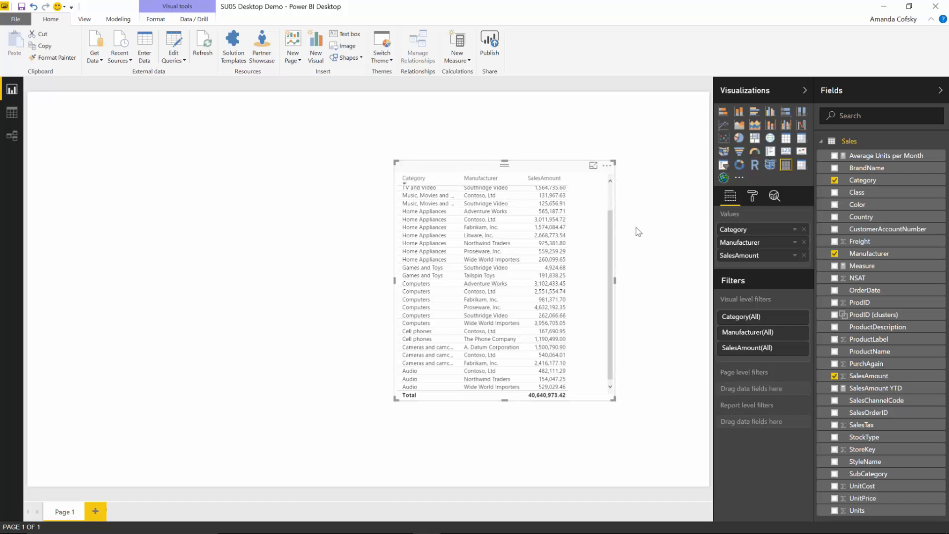
# Step: Turn Word wrap on for both the table's column headers and its values
pyautogui.click(753, 197)
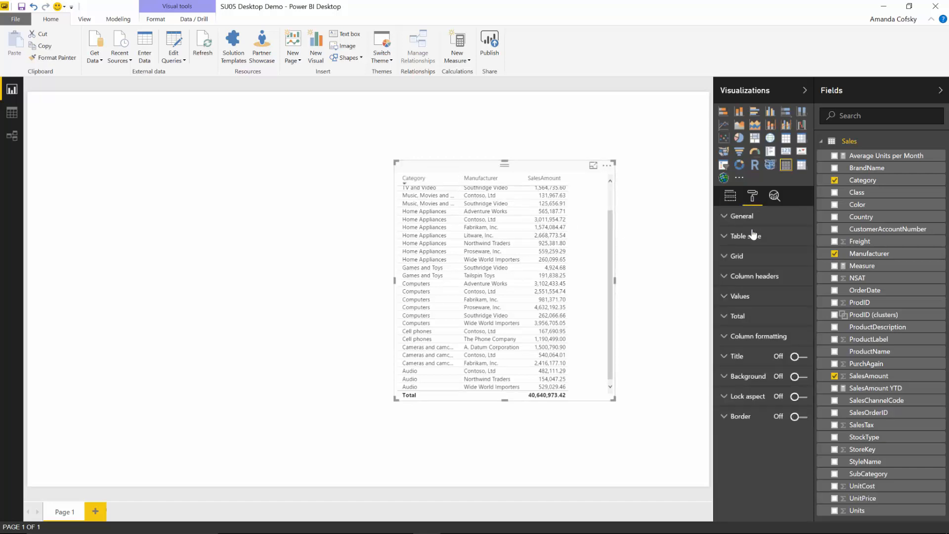
pyautogui.click(754, 280)
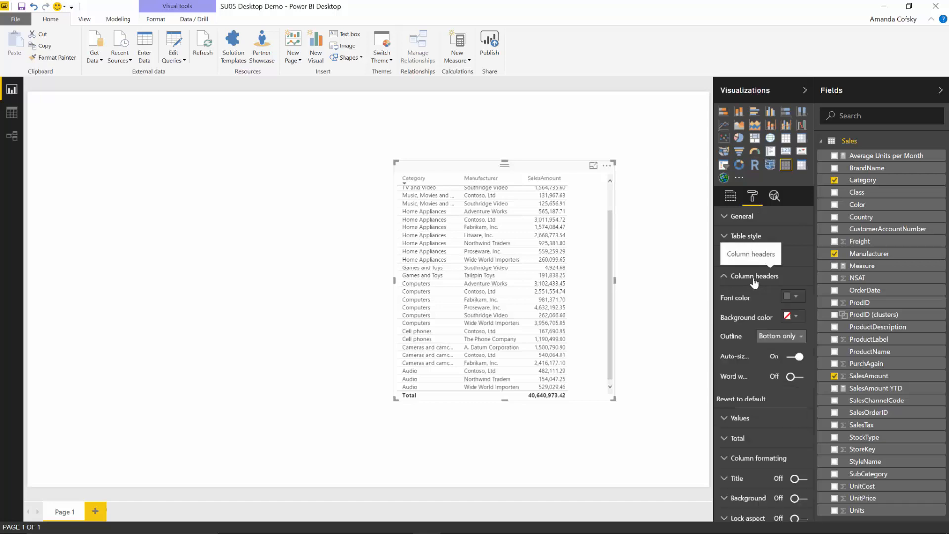
pyautogui.click(790, 377)
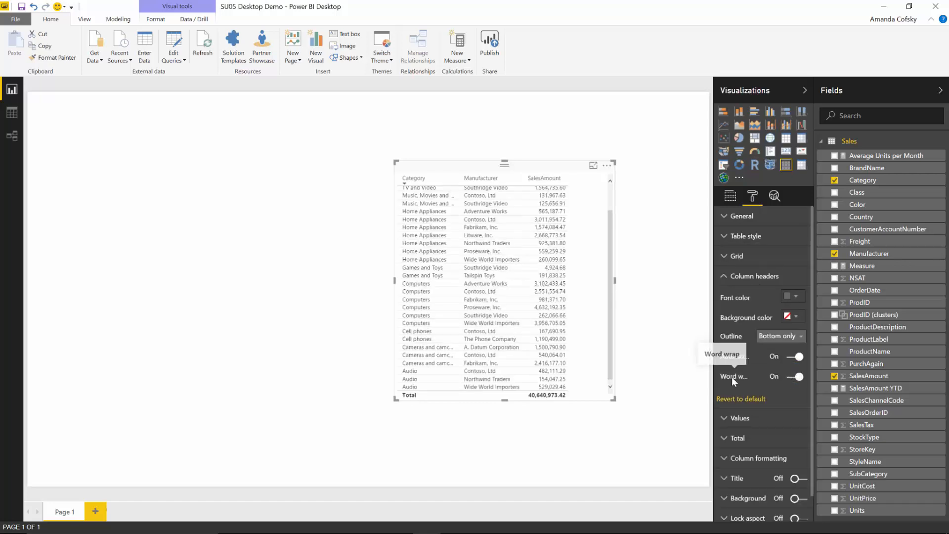
pyautogui.click(746, 279)
pyautogui.click(740, 296)
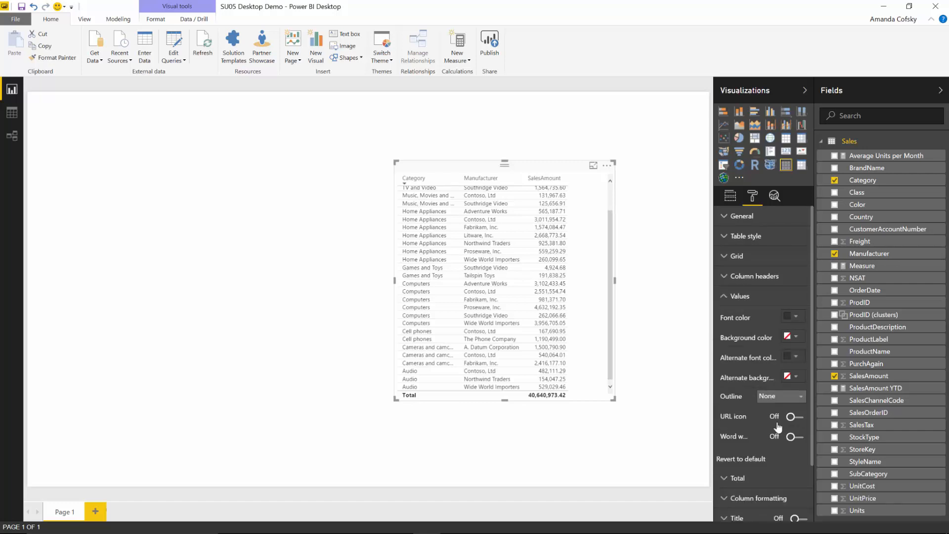
pyautogui.click(793, 437)
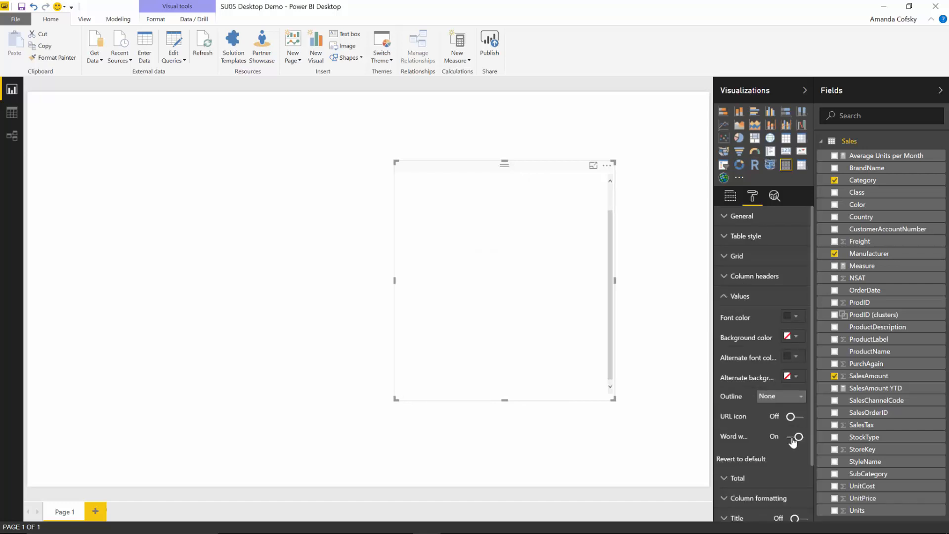
pyautogui.click(740, 297)
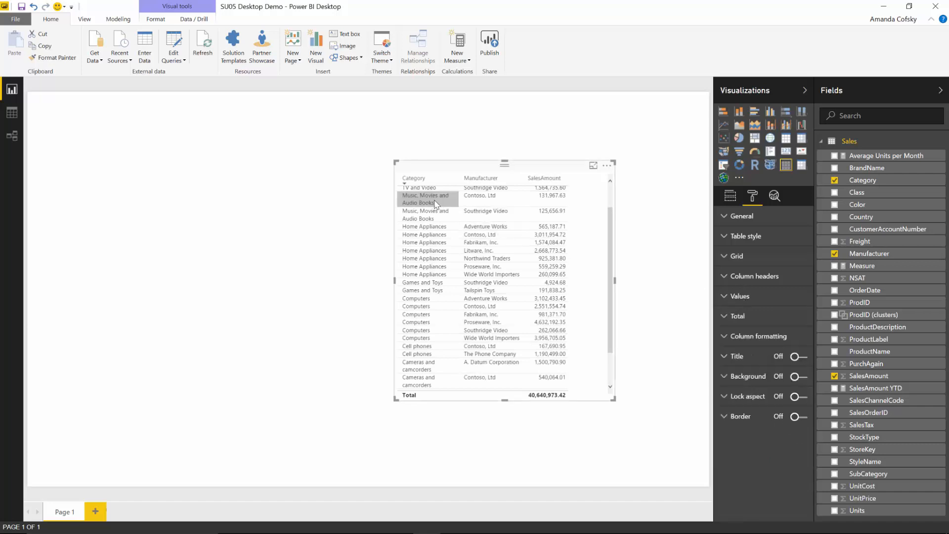
pyautogui.scroll(2, 435, 205)
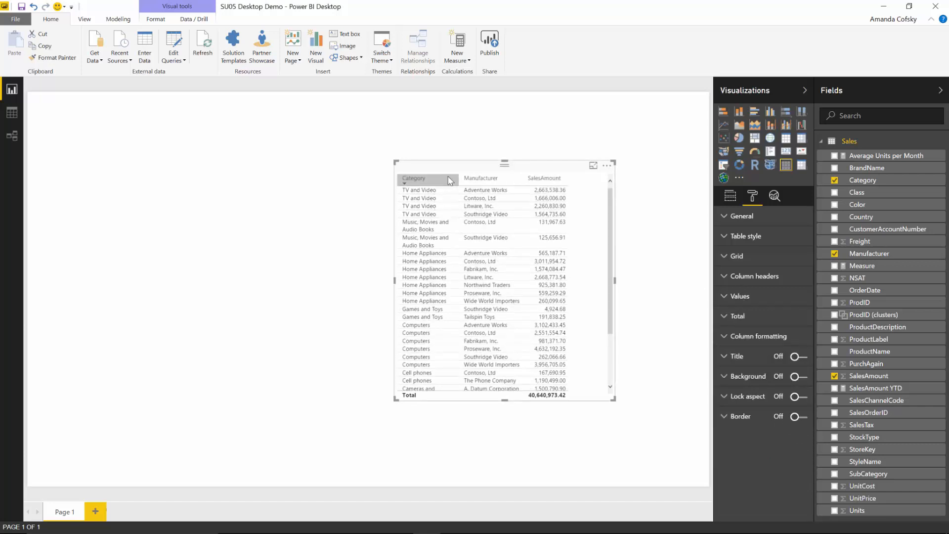
# Step: Narrow the Category column further so categories wrap, and move the table leftward
pyautogui.moveTo(457, 180); pyautogui.dragTo(454, 180)
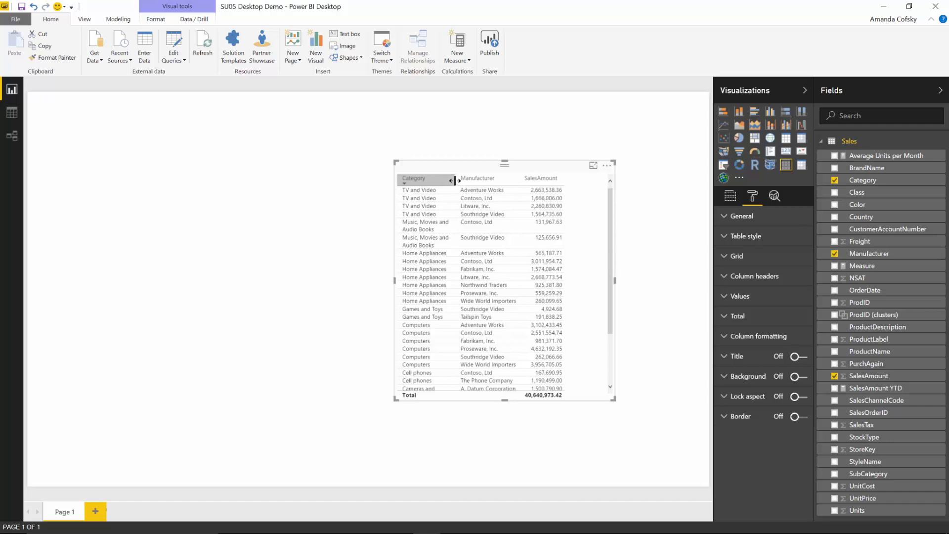
pyautogui.click(419, 227)
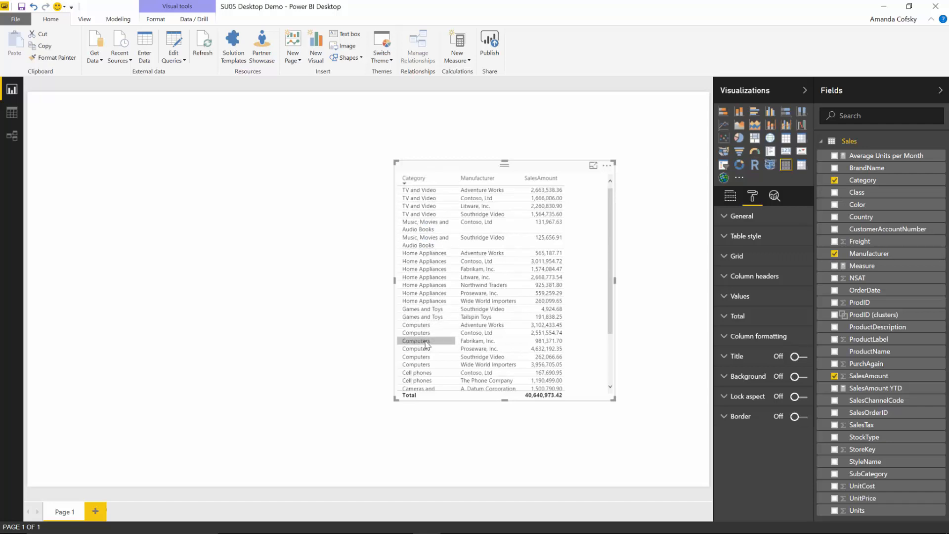
pyautogui.moveTo(458, 181); pyautogui.dragTo(450, 182)
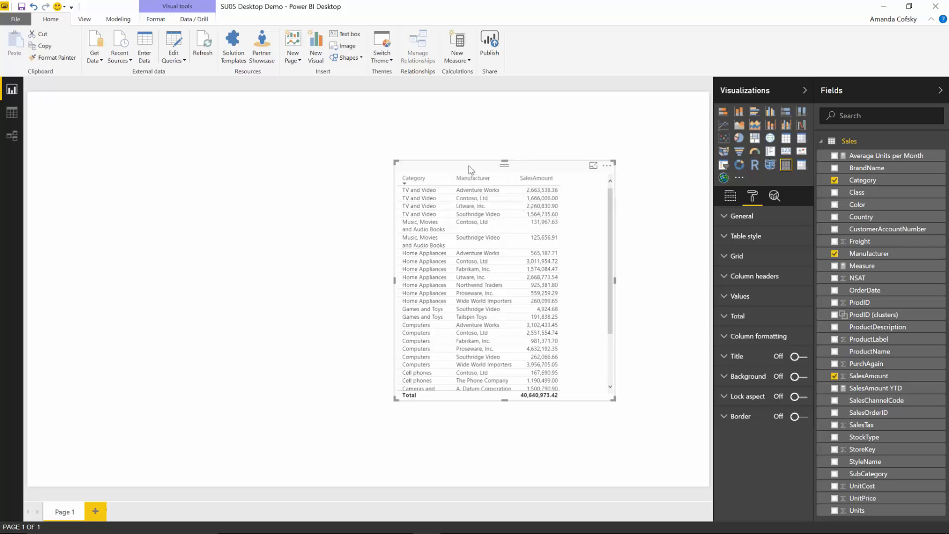
pyautogui.moveTo(437, 166); pyautogui.dragTo(241, 149)
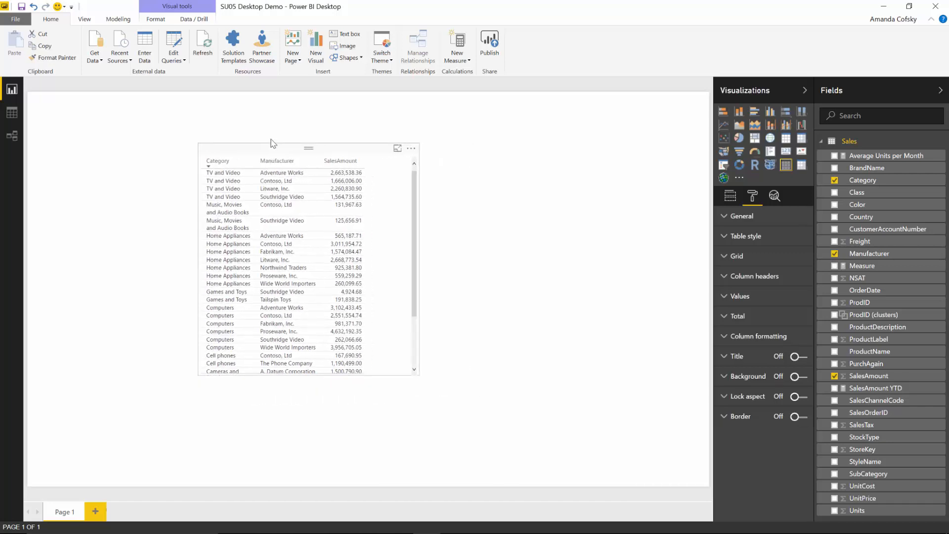
# Step: Add an enlarged clustered column chart of Units by BrandName right of the table
pyautogui.click(487, 196)
pyautogui.click(834, 167)
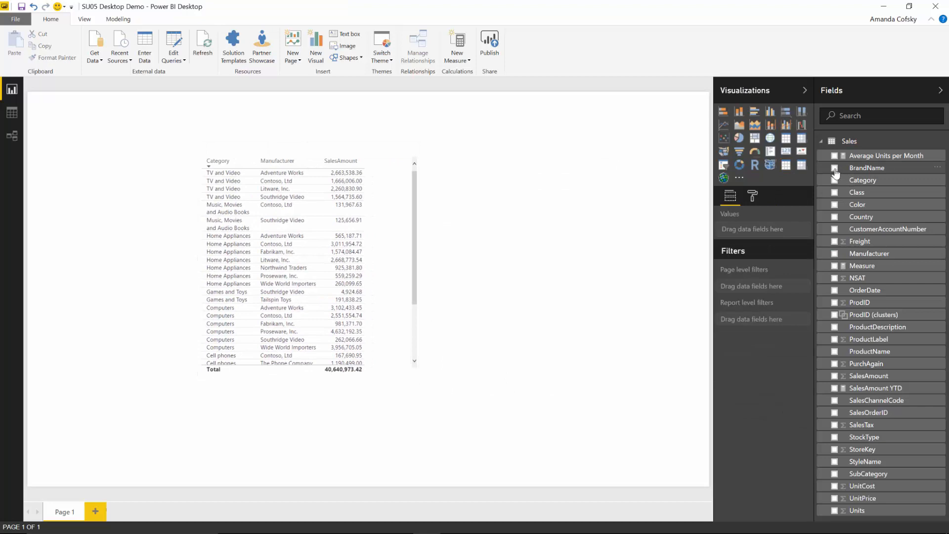
pyautogui.moveTo(174, 169); pyautogui.dragTo(673, 185)
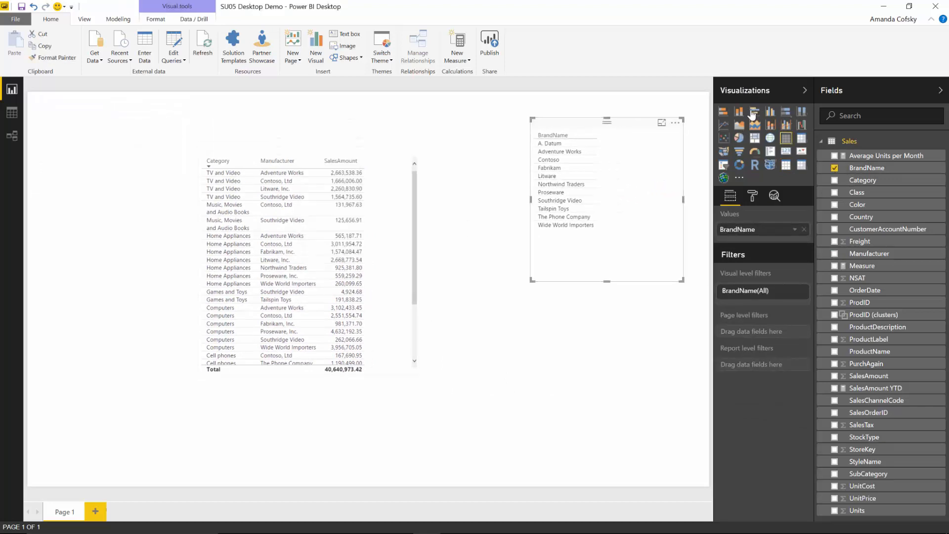
pyautogui.click(739, 111)
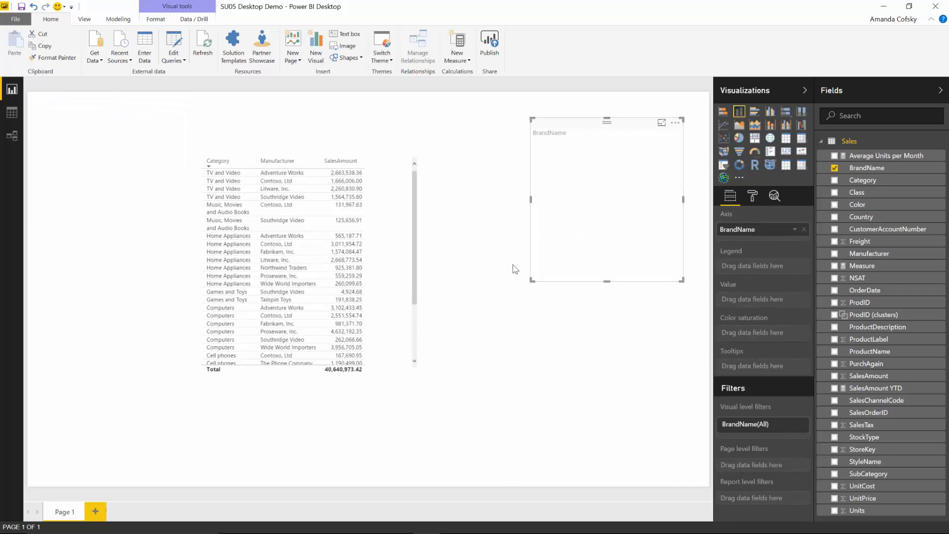
pyautogui.moveTo(531, 280); pyautogui.dragTo(494, 333)
pyautogui.click(495, 339)
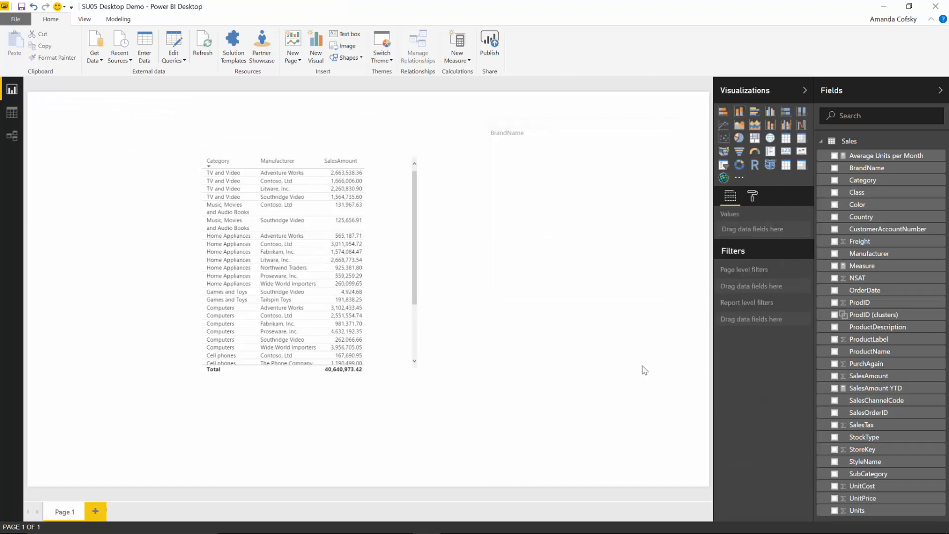
pyautogui.click(629, 262)
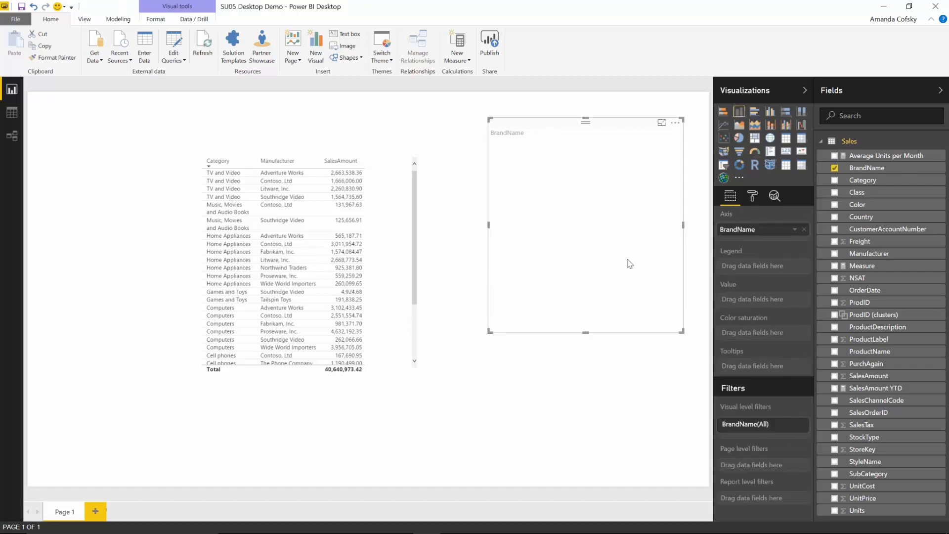
pyautogui.click(834, 511)
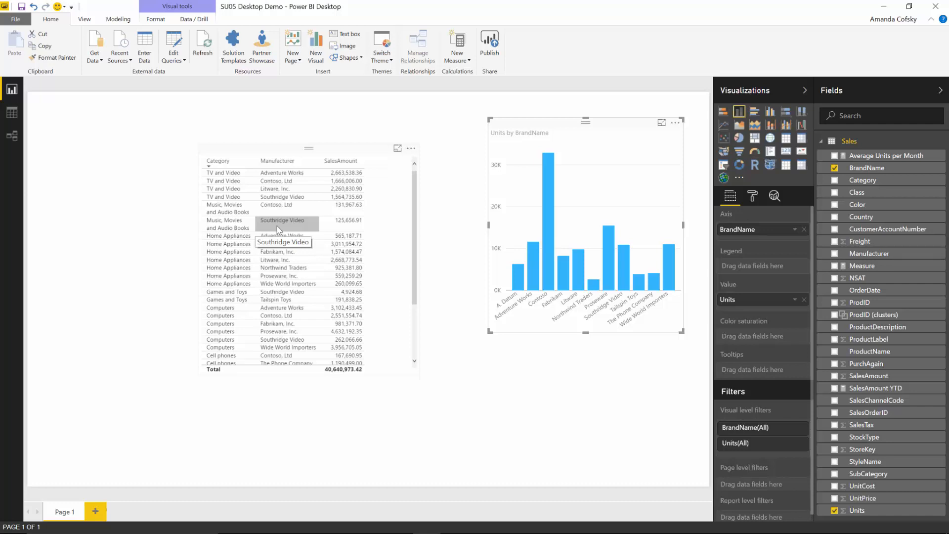
# Step: Select the Southridge Video row to highlight its share in the Units by BrandName chart
pyautogui.click(280, 229)
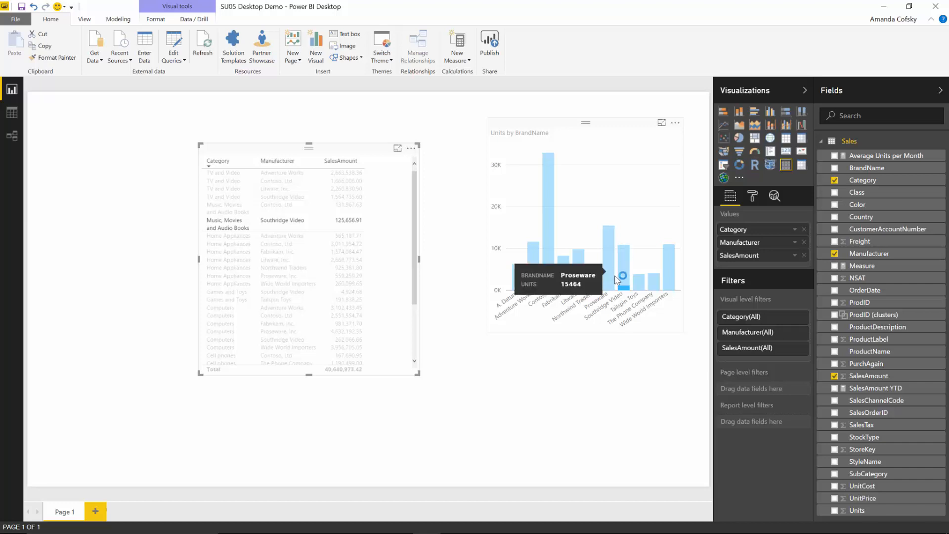
pyautogui.moveTo(627, 289)
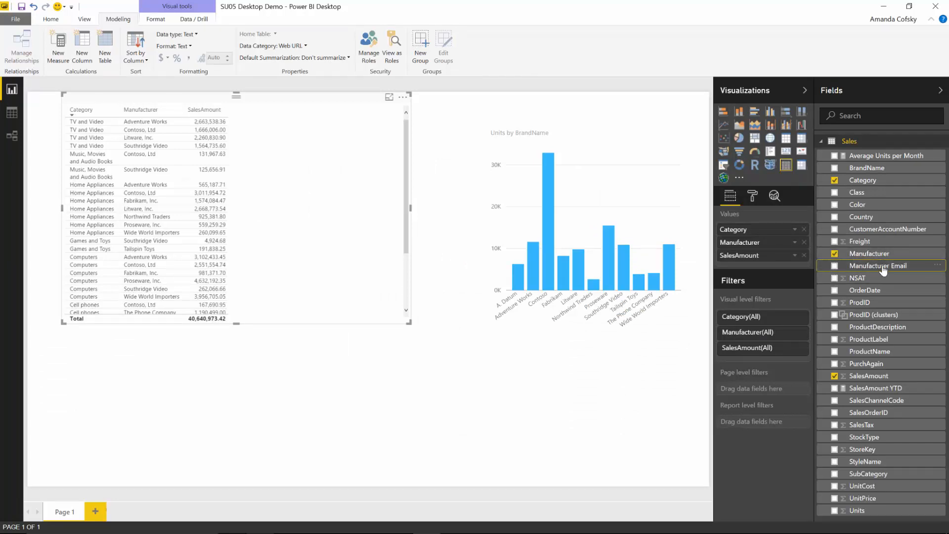
# Step: Add the Manufacturer Email field to the sales table as clickable mailto links
pyautogui.click(835, 267)
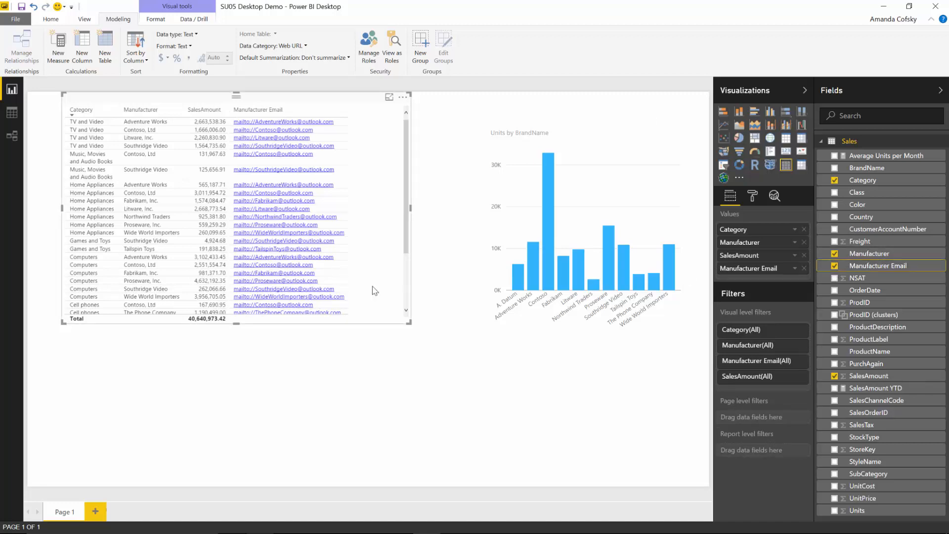
pyautogui.click(266, 224)
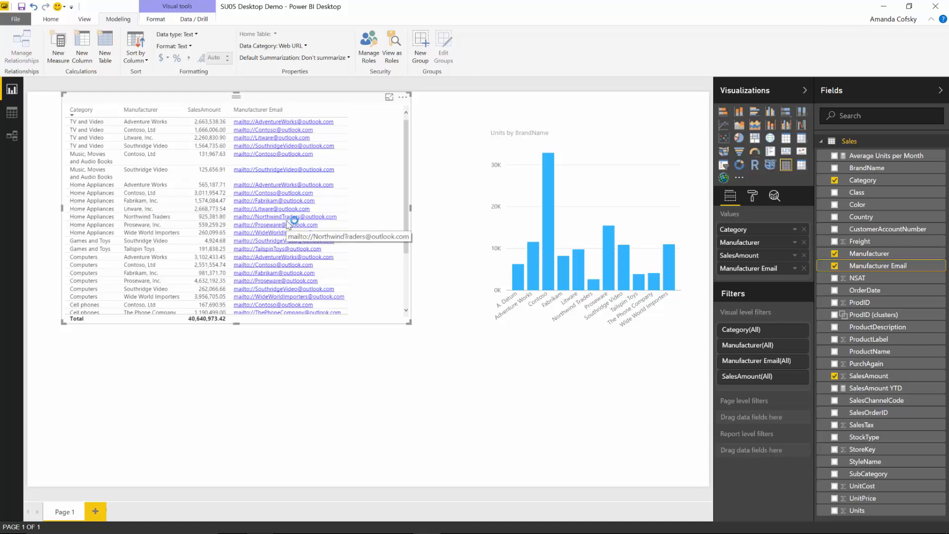
# Step: Follow Proseware's mailto link and allow it to launch a new Outlook message
pyautogui.click(277, 227)
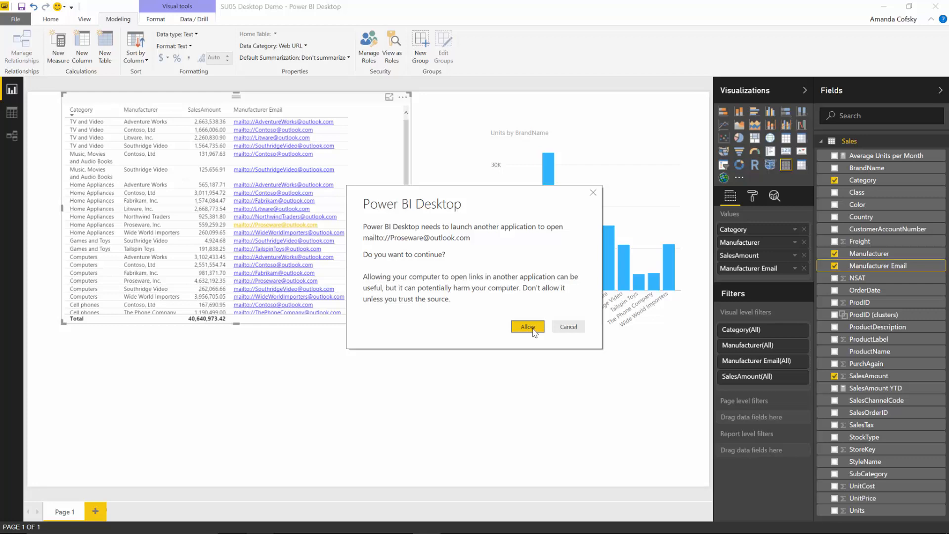
pyautogui.click(528, 327)
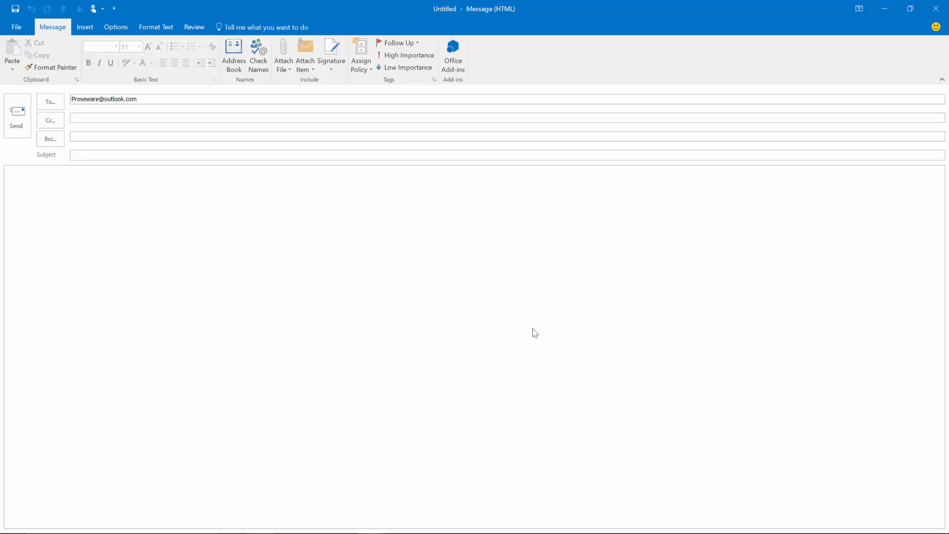
# Step: Close the unsent Outlook message without saving it
pyautogui.click(937, 9)
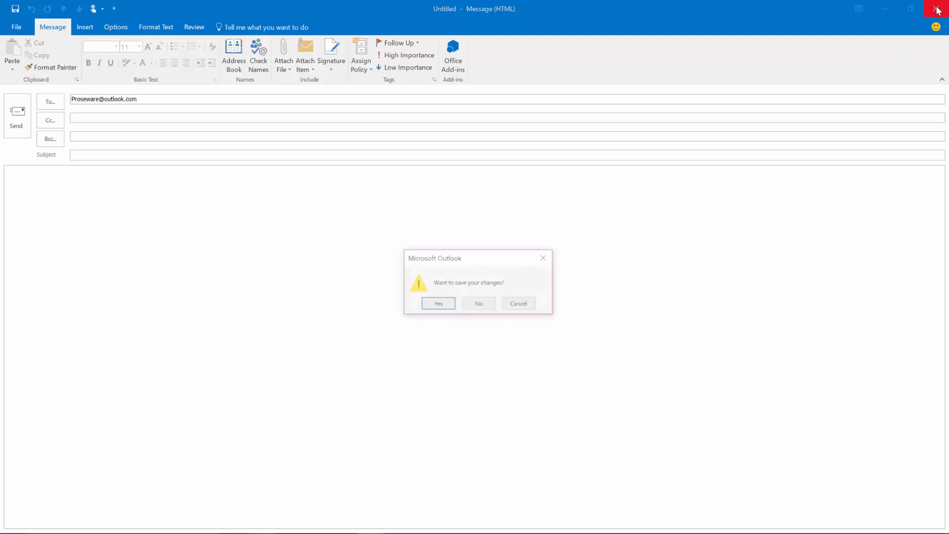
pyautogui.click(487, 306)
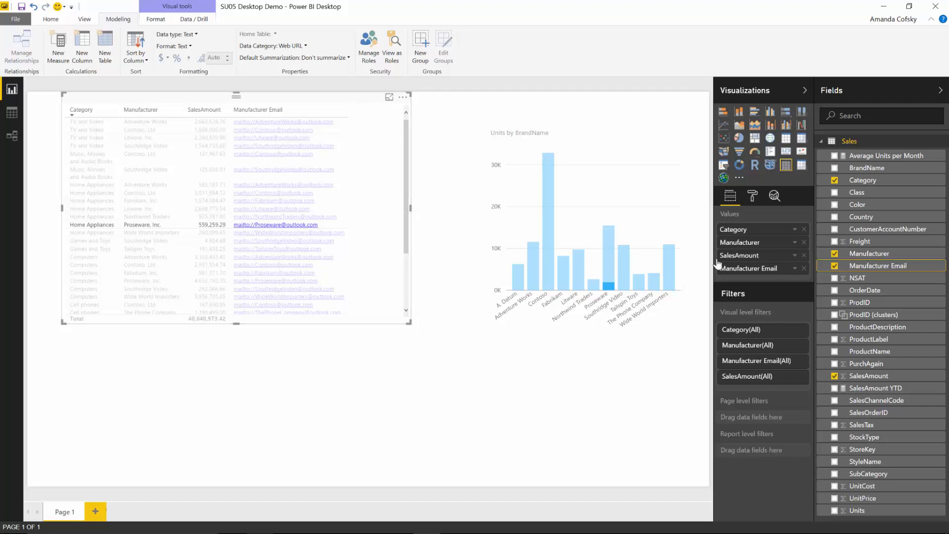
# Step: Turn URL icon on under the table's Values so emails display as link icons
pyautogui.click(752, 196)
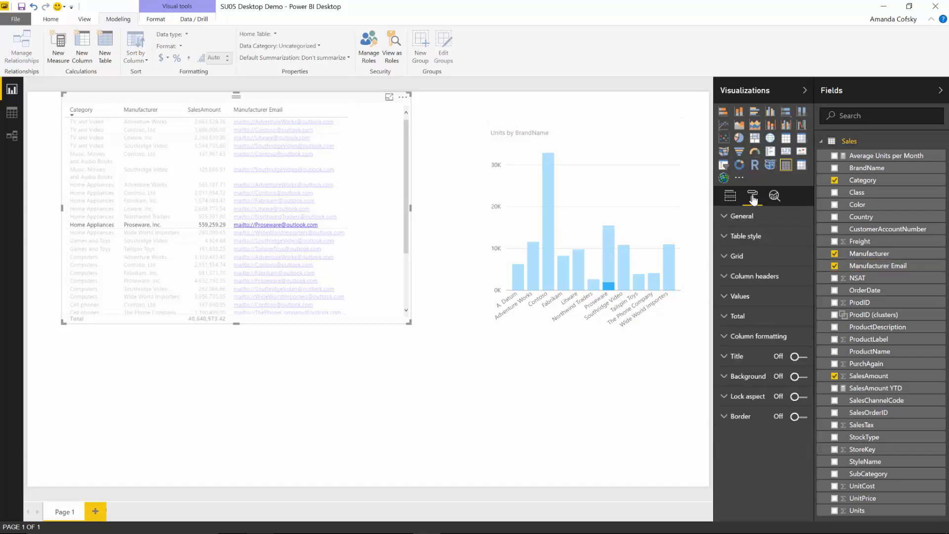
pyautogui.click(747, 297)
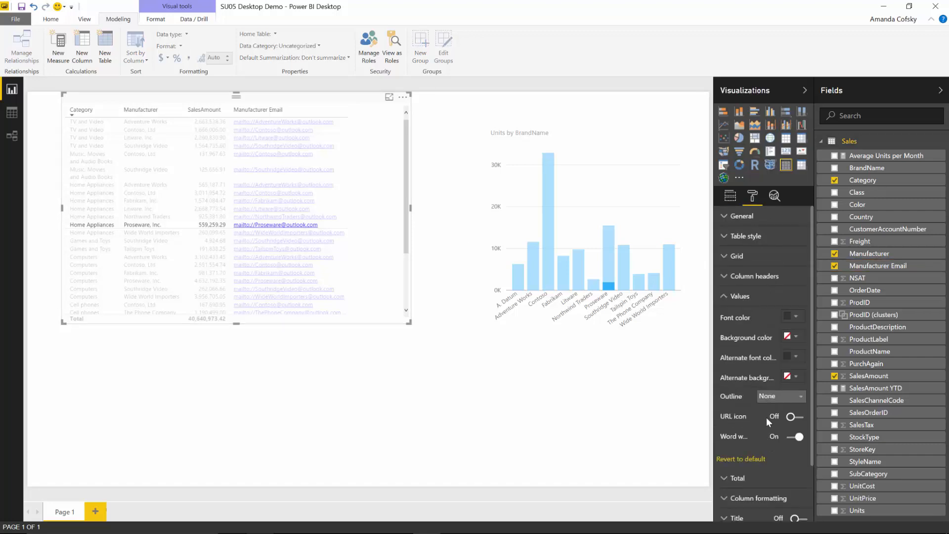
pyautogui.click(795, 416)
pyautogui.click(740, 299)
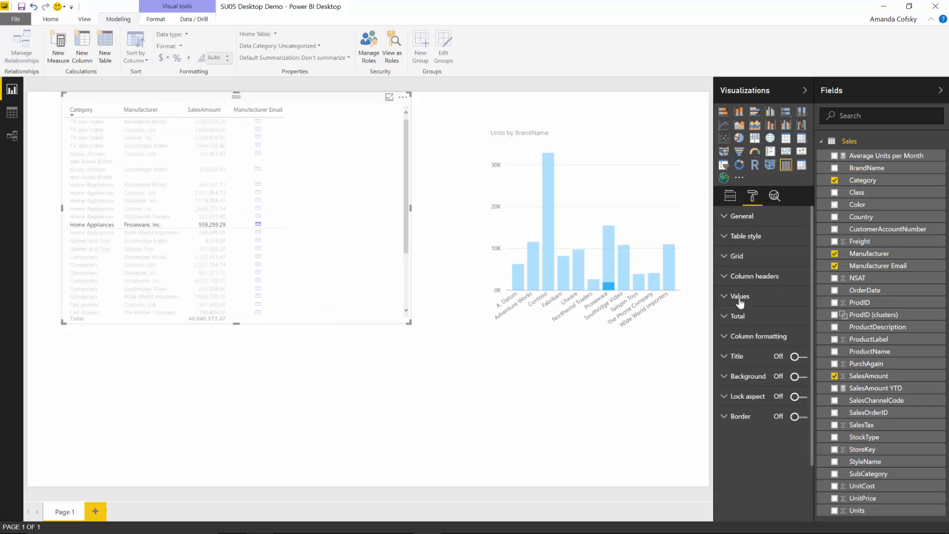
pyautogui.click(369, 389)
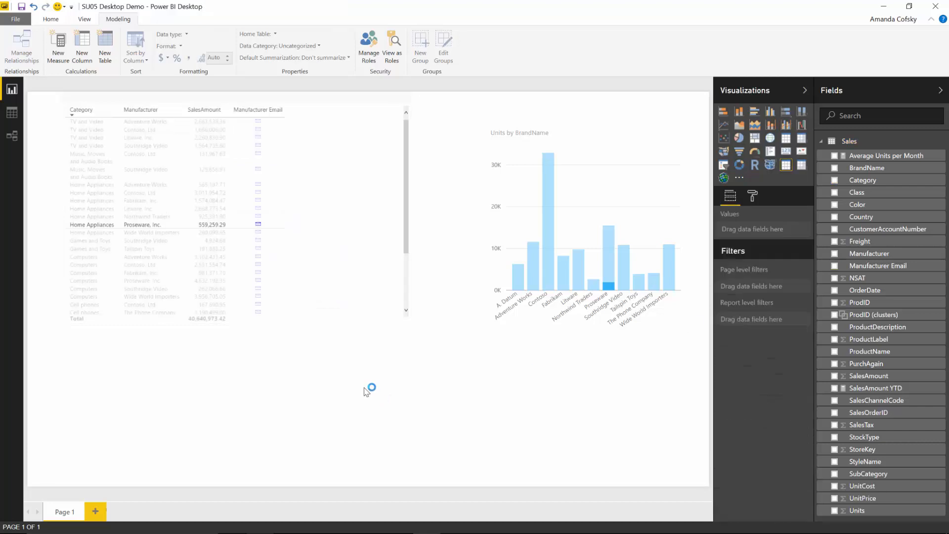
# Step: Check an email icon's mailto link and confirm Manufacturer Email is categorised as Web URL
pyautogui.click(336, 105)
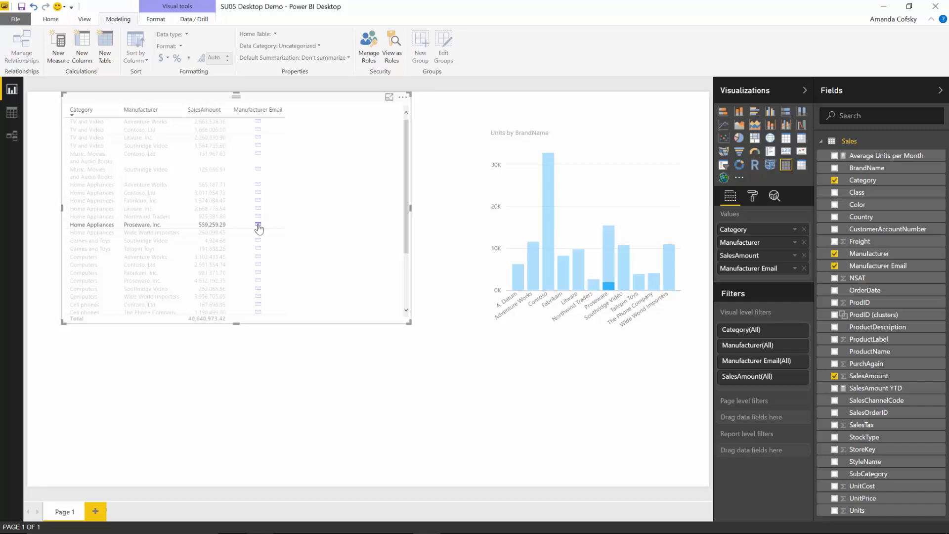
pyautogui.moveTo(258, 228)
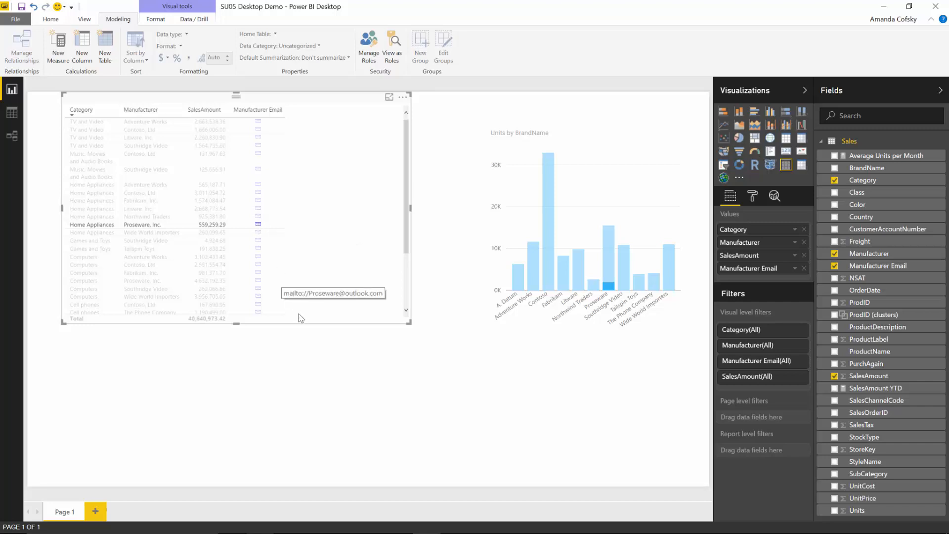
pyautogui.click(311, 343)
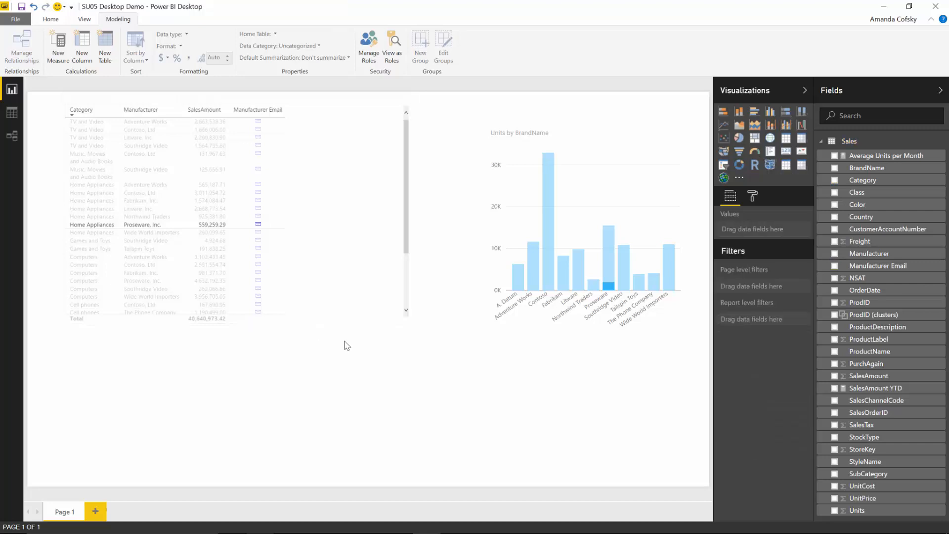
pyautogui.click(893, 267)
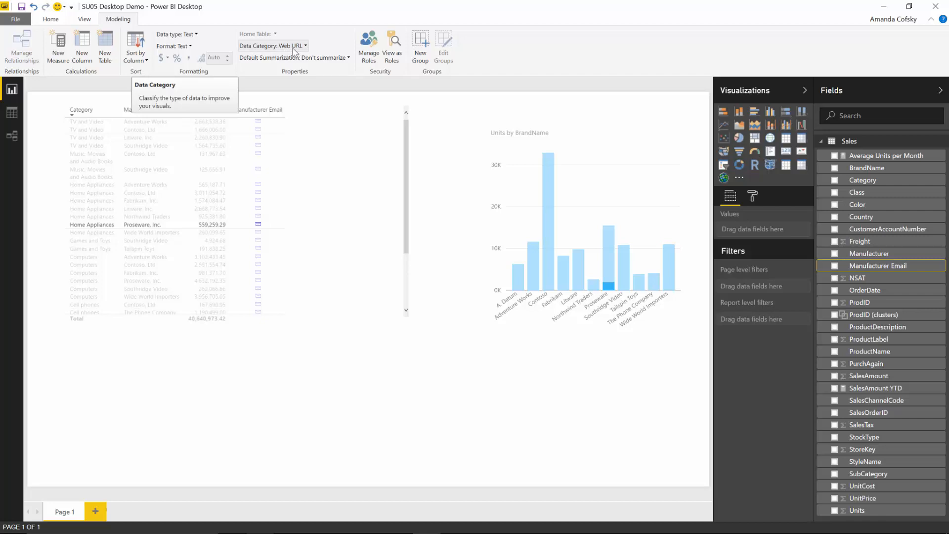
# Step: Deselect the Manufacturer Email field and switch over to the presentation slides
pyautogui.click(302, 359)
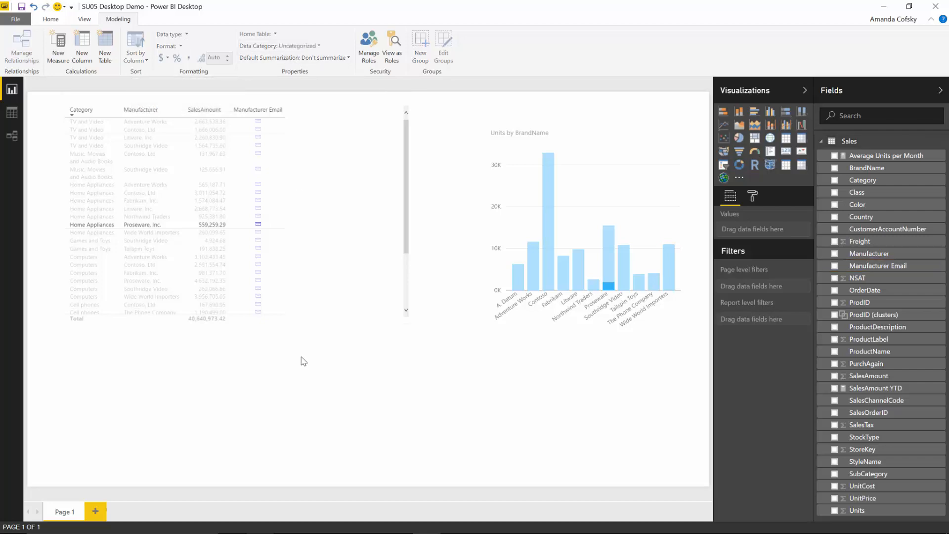
pyautogui.hotkey('alt', 'Tab')
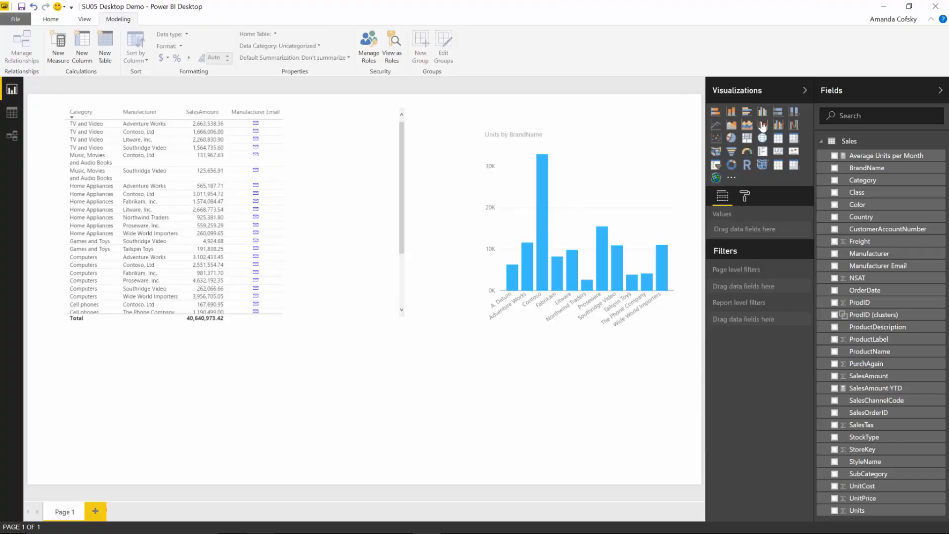
# Step: Insert a line and clustered column chart below the table and widen it to the right
pyautogui.click(762, 126)
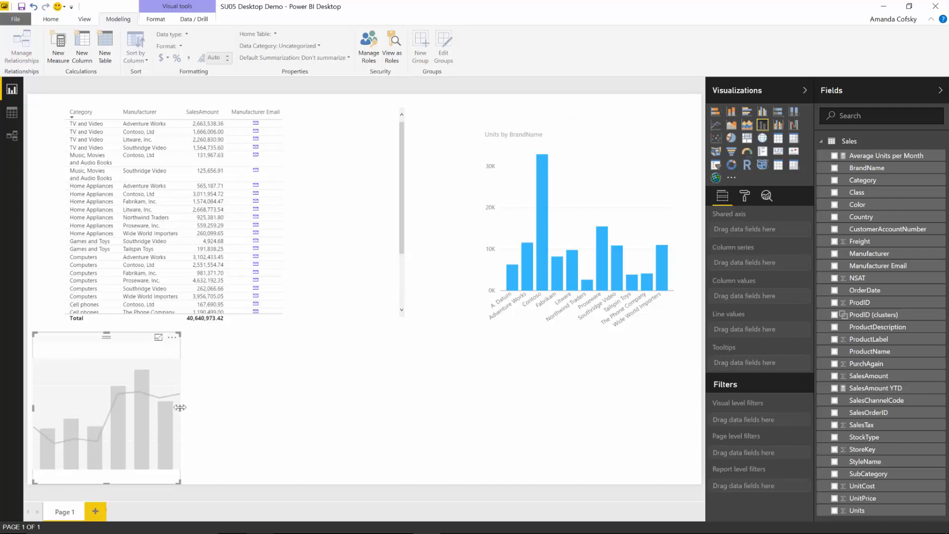
pyautogui.click(271, 427)
pyautogui.click(166, 409)
pyautogui.moveTo(180, 407); pyautogui.dragTo(441, 482)
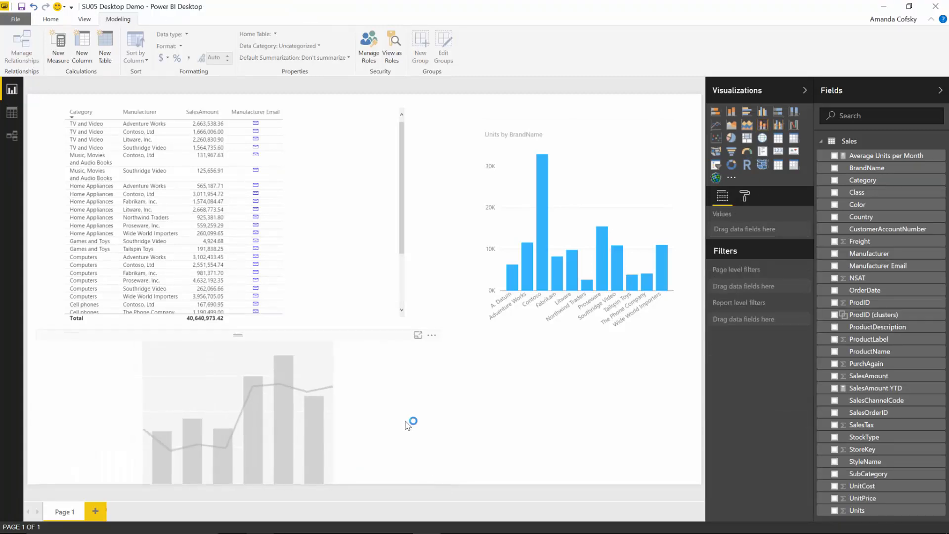
pyautogui.click(346, 422)
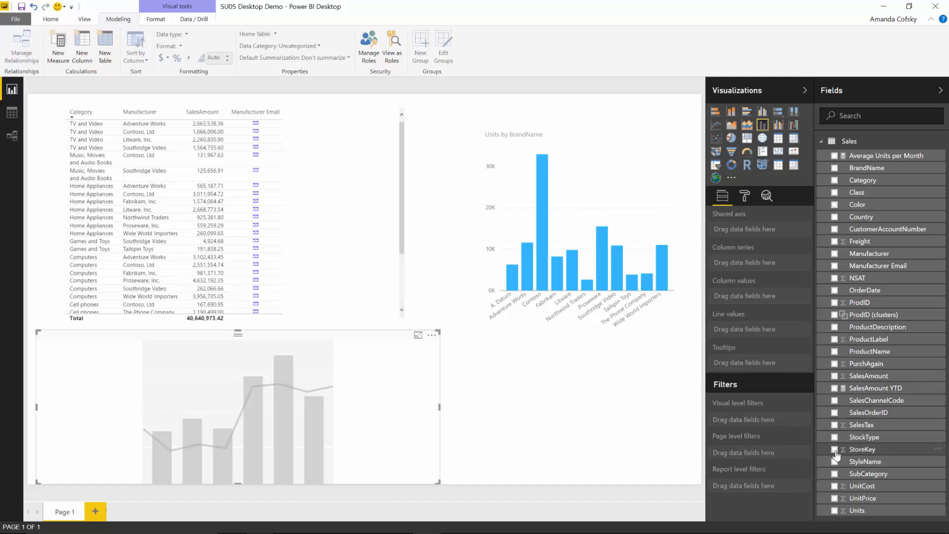
# Step: Plot SalesAmount as columns and NSAT as a line against OrderDate on the combo chart
pyautogui.click(835, 290)
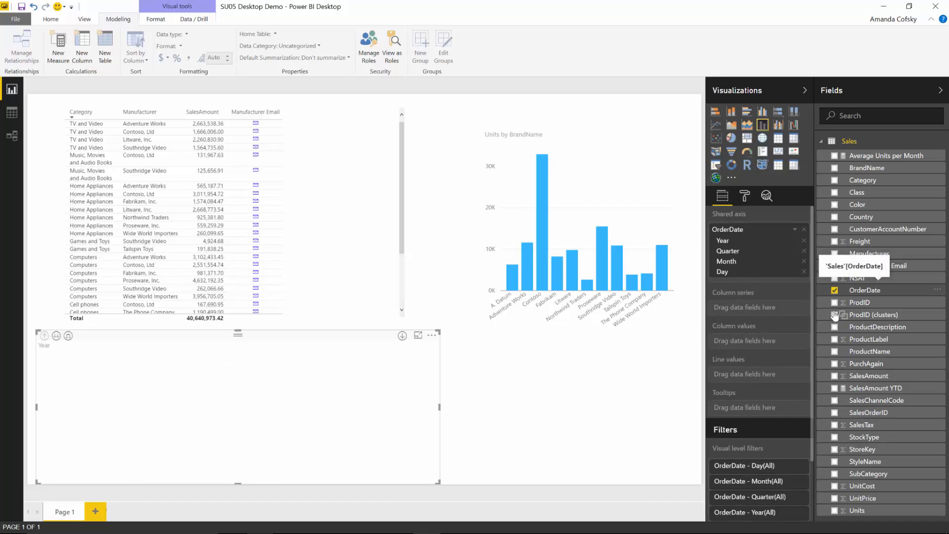
pyautogui.click(835, 377)
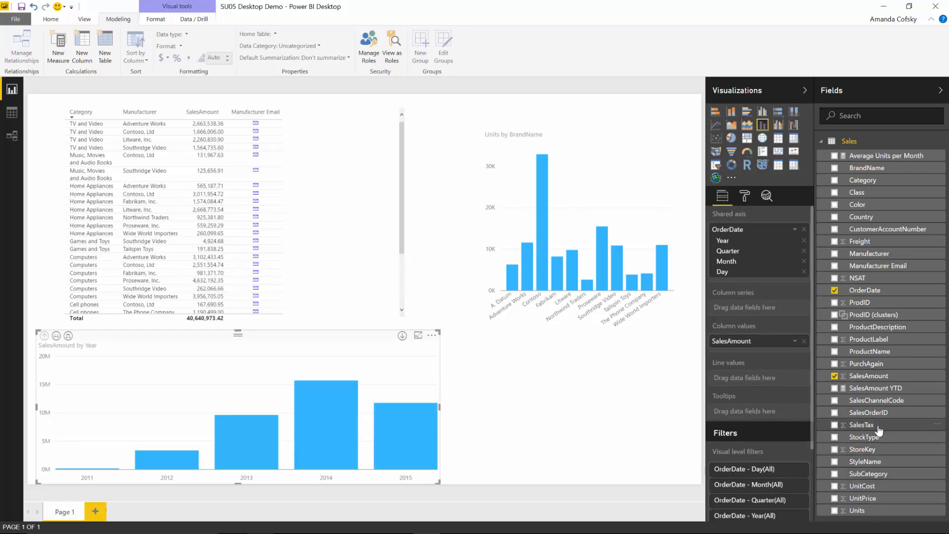
pyautogui.moveTo(857, 278); pyautogui.dragTo(765, 379)
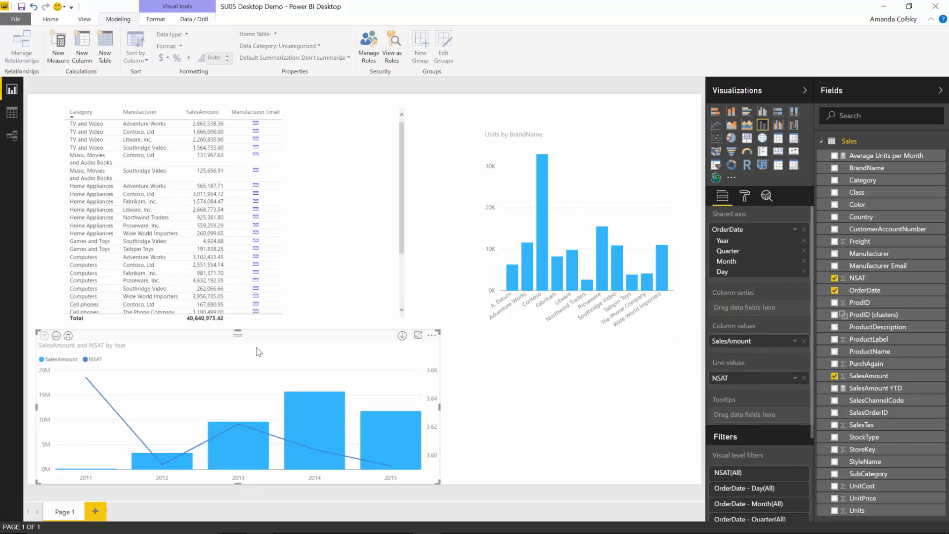
# Step: Expand the axis down to Year and Quarter and stretch the combo chart across the page
pyautogui.moveTo(65, 337); pyautogui.dragTo(73, 336)
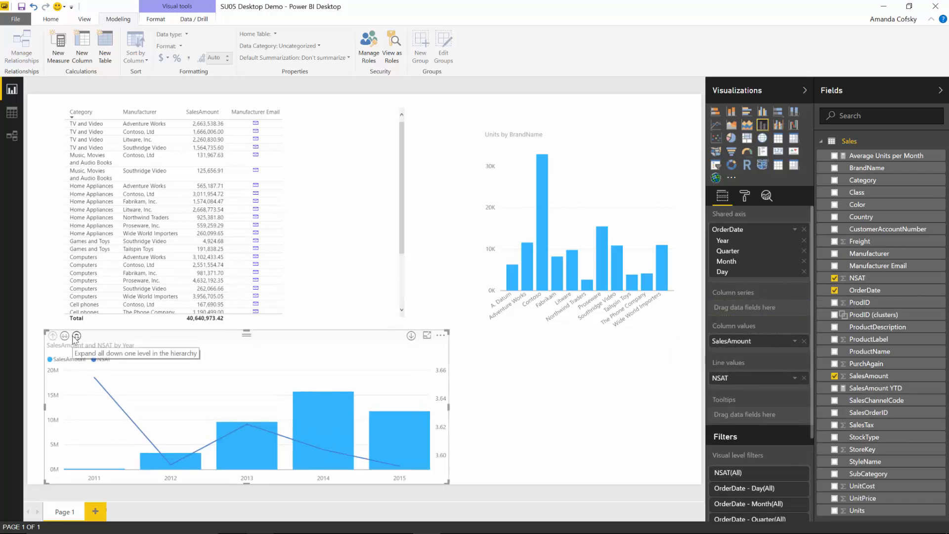
pyautogui.click(76, 336)
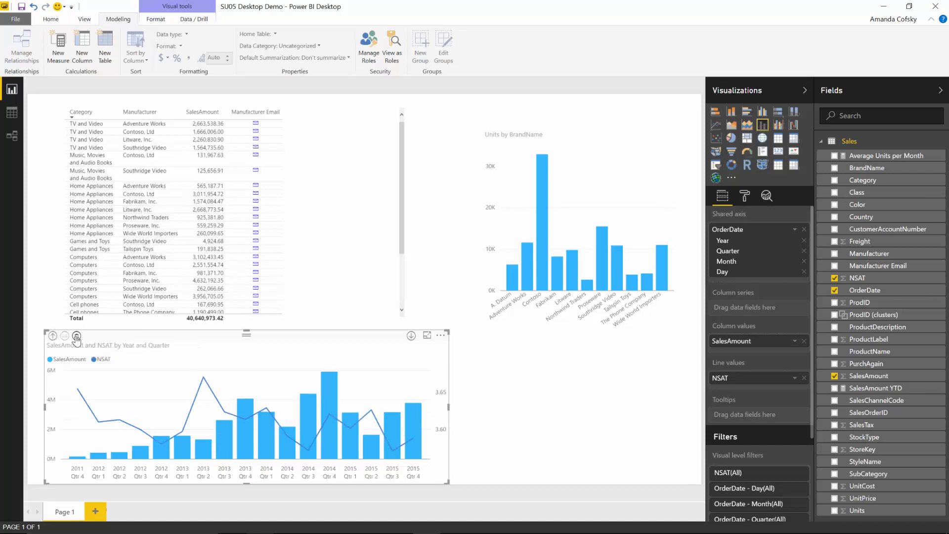
pyautogui.moveTo(449, 406); pyautogui.dragTo(700, 416)
pyautogui.click(741, 203)
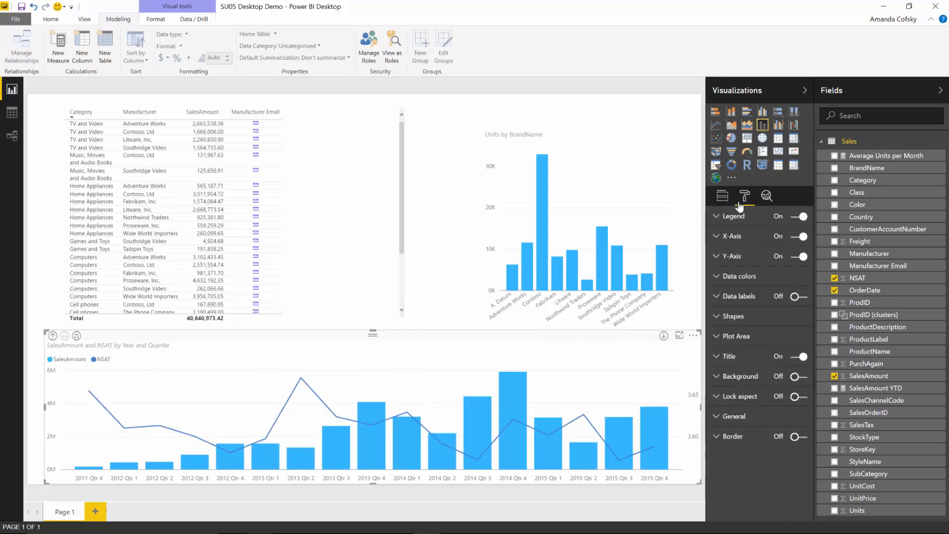
# Step: Turn on combo chart data labels with Vertical orientation, leaving position at Auto after trying Inside Base
pyautogui.click(800, 296)
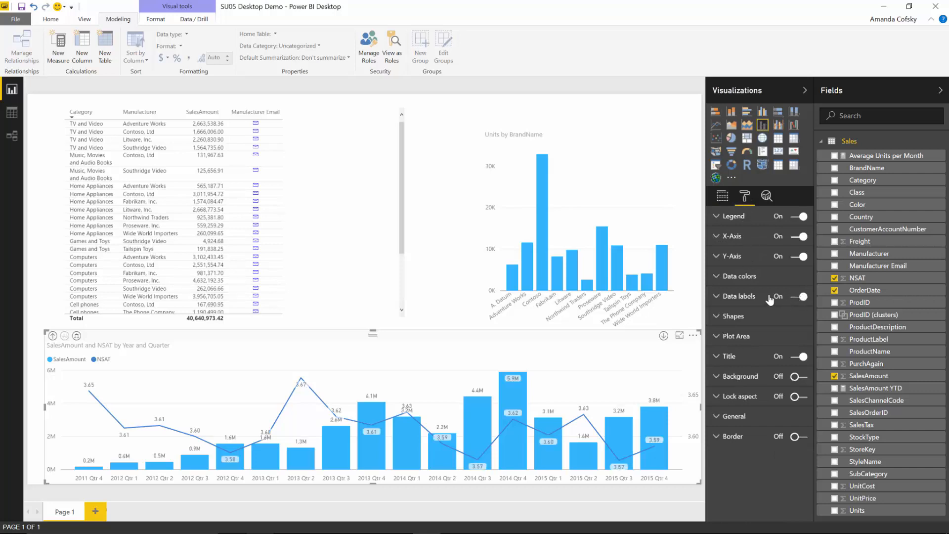
pyautogui.click(769, 298)
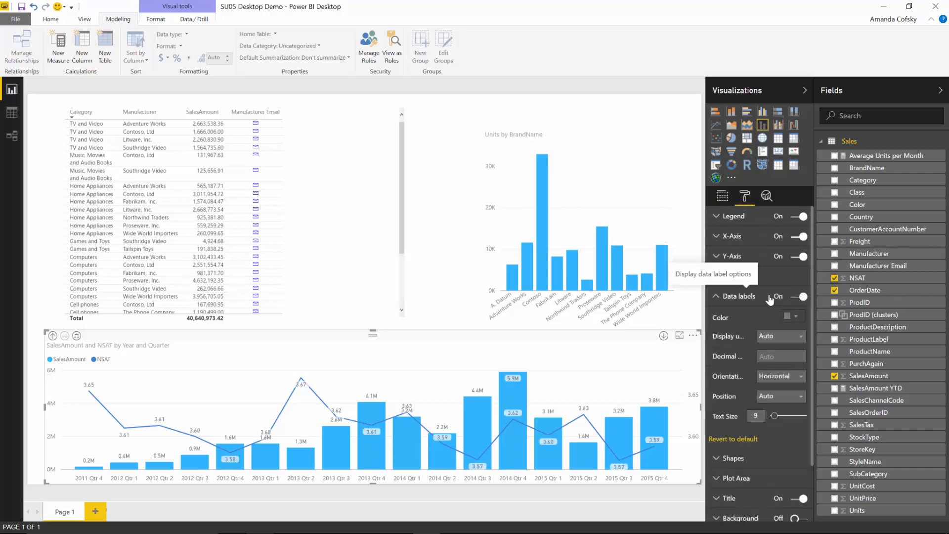
pyautogui.click(781, 380)
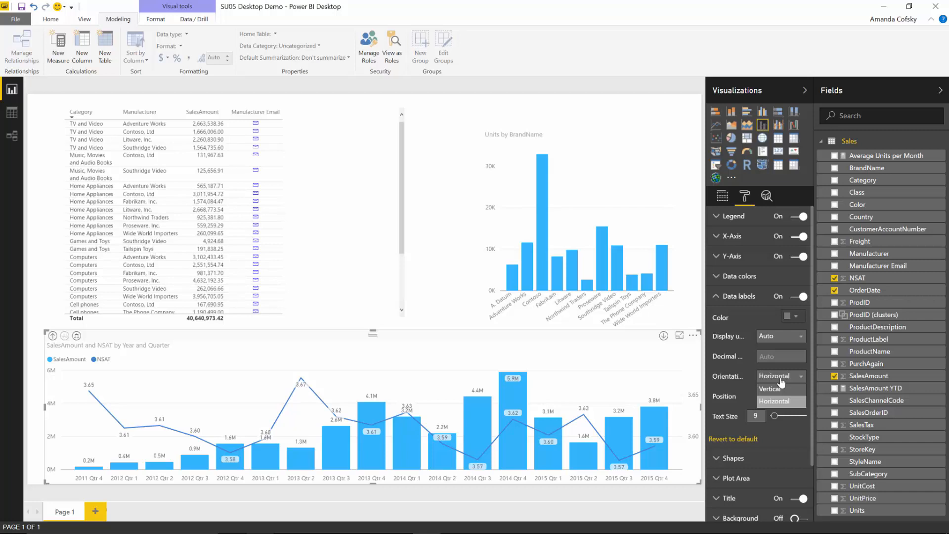
pyautogui.click(775, 388)
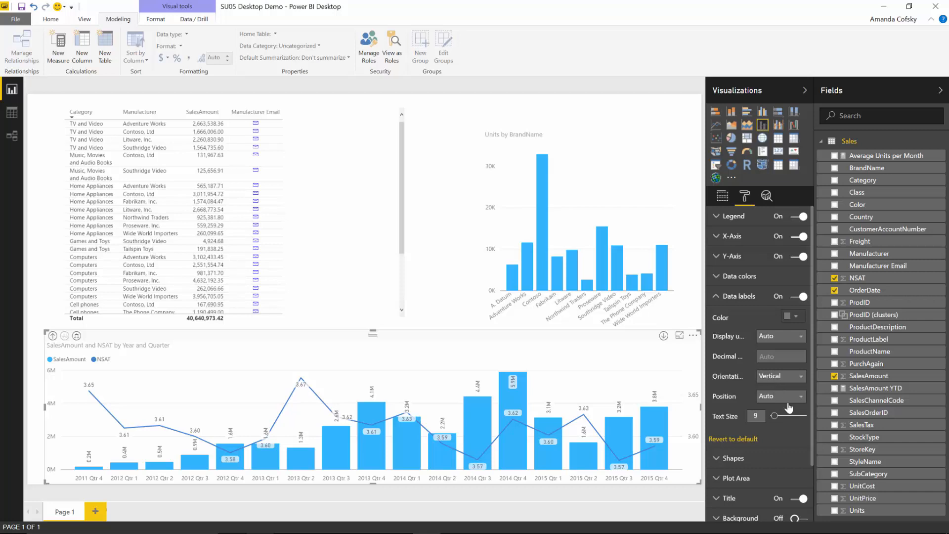
pyautogui.click(783, 400)
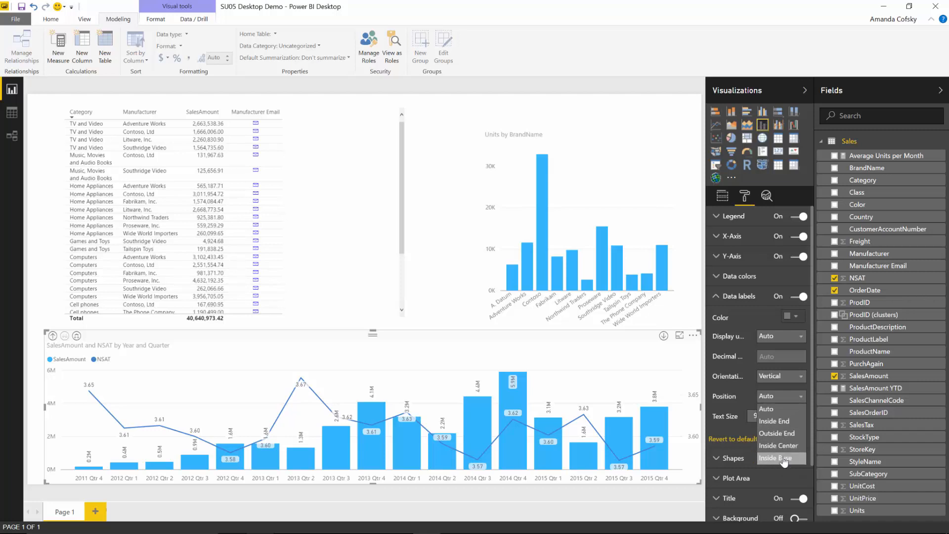
pyautogui.click(782, 458)
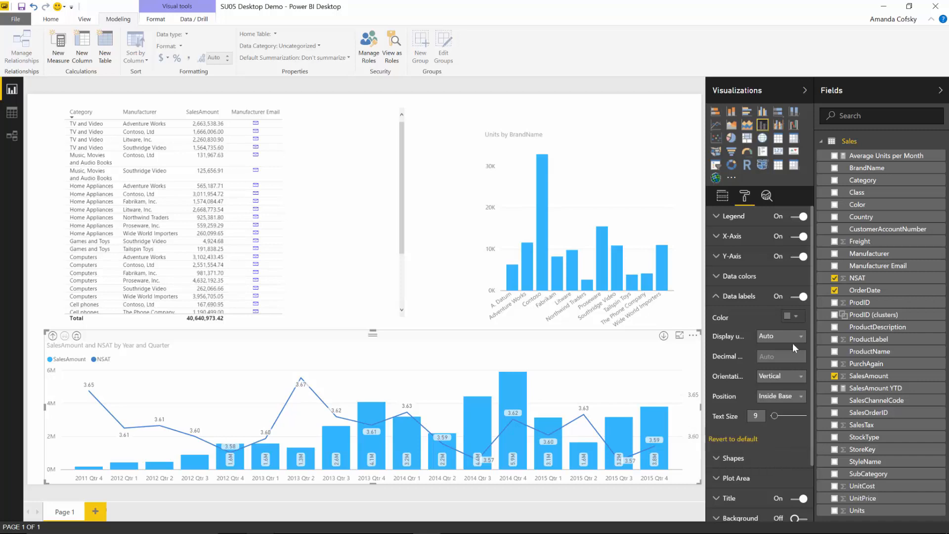
pyautogui.click(785, 397)
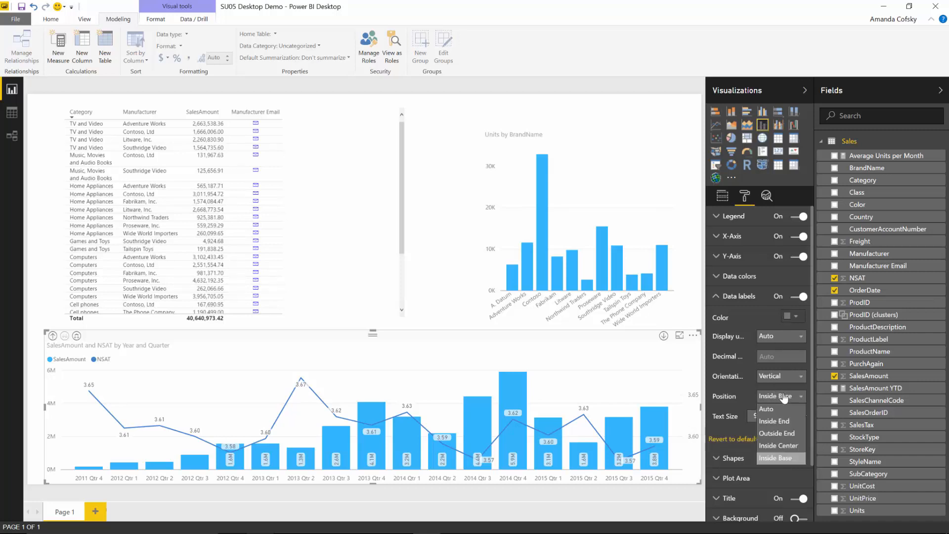
pyautogui.click(770, 410)
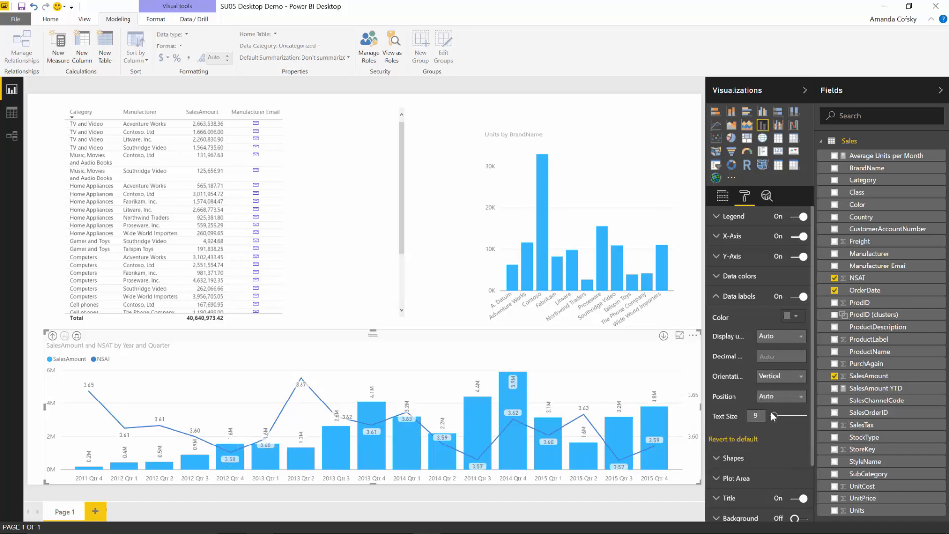
pyautogui.click(727, 296)
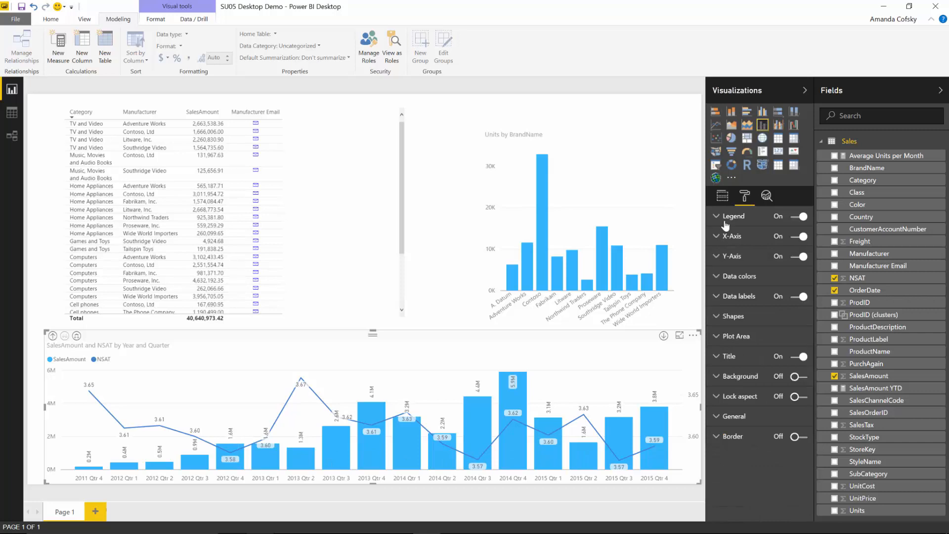
# Step: Switch the shared axis from Date Hierarchy to plain OrderDate values
pyautogui.click(723, 196)
pyautogui.click(795, 230)
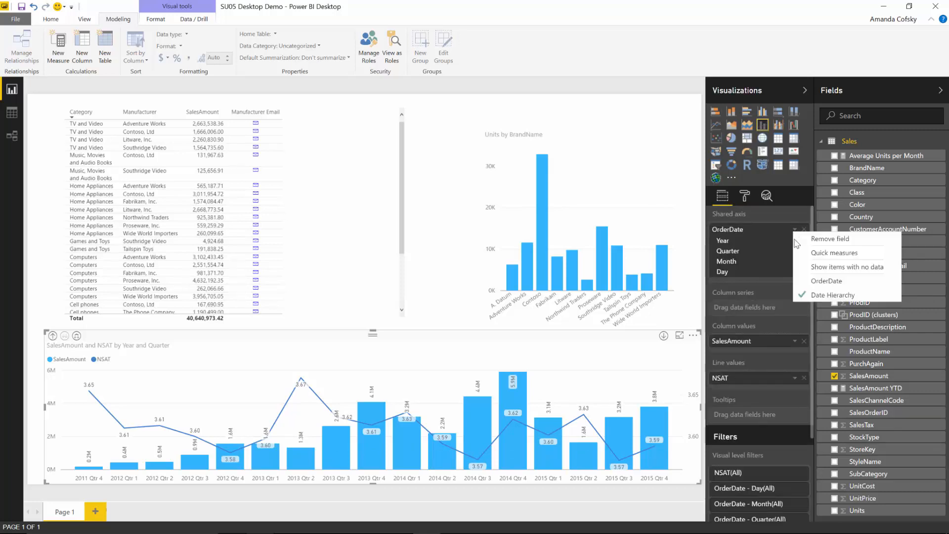
pyautogui.click(819, 281)
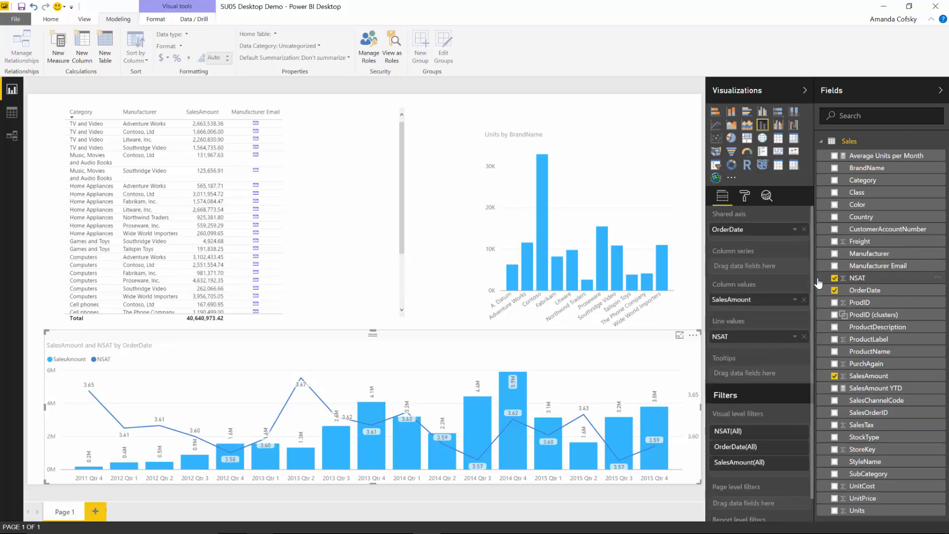
# Step: Raise the data label density to 69% and then higher
pyautogui.click(745, 196)
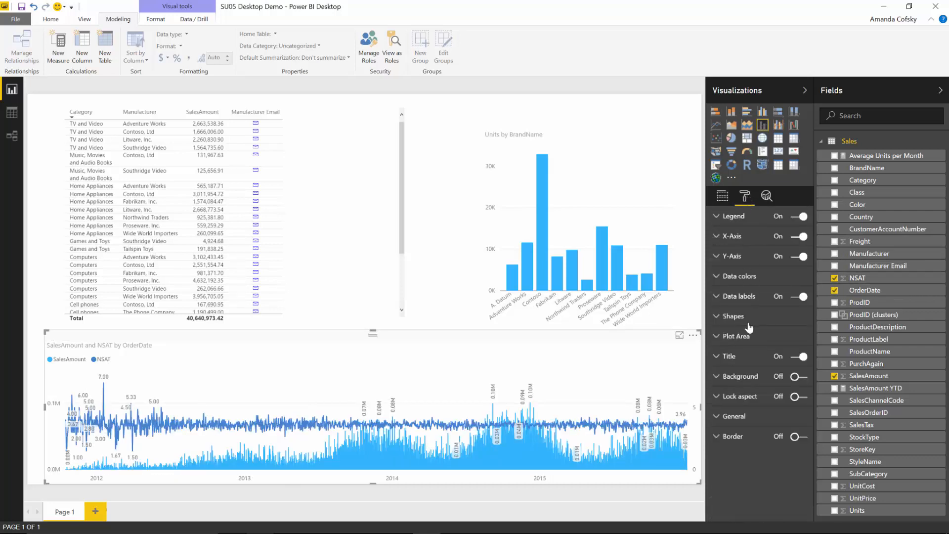
pyautogui.click(744, 298)
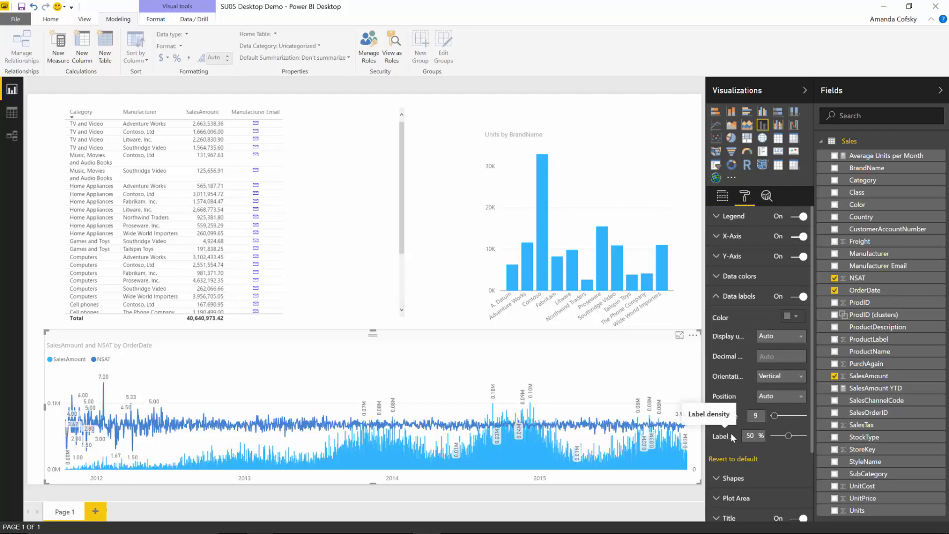
pyautogui.click(796, 436)
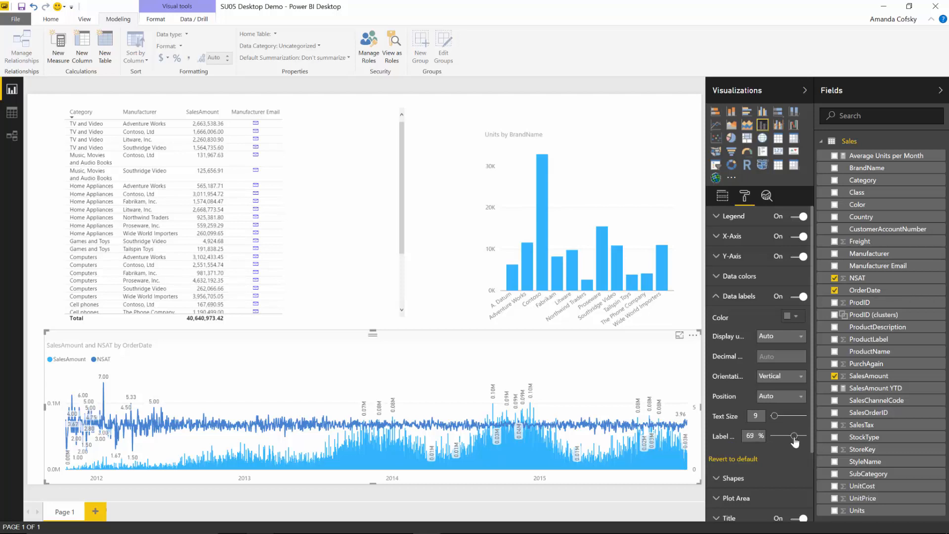
pyautogui.moveTo(796, 440); pyautogui.dragTo(731, 439)
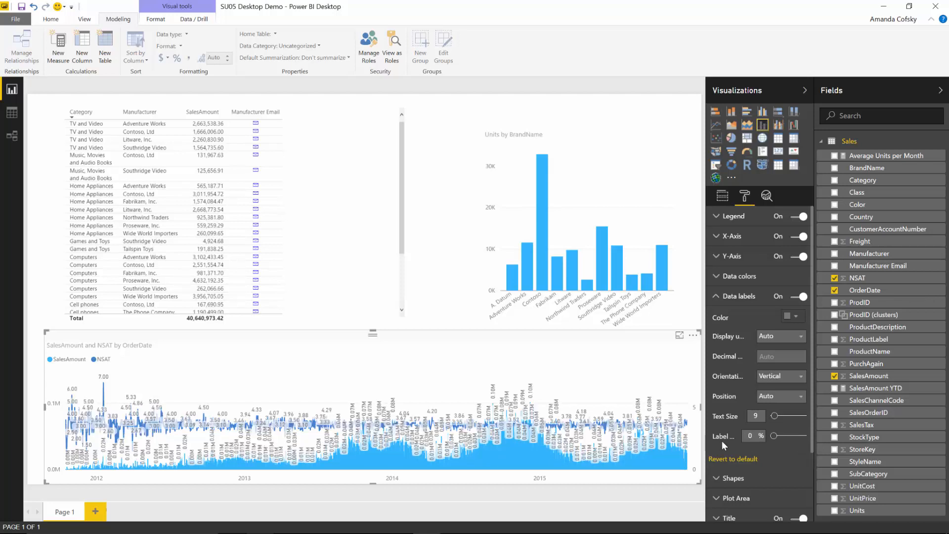
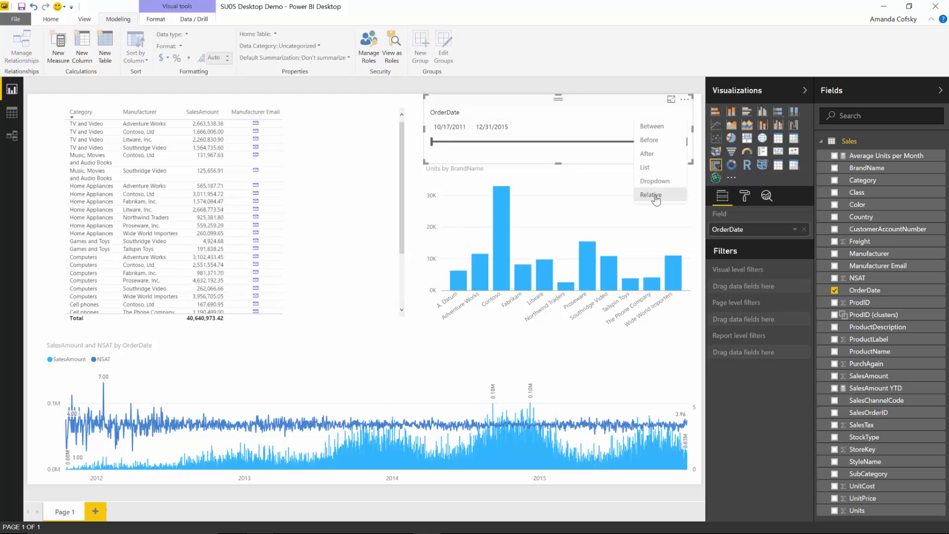
# Step: Switch the OrderDate slicer to Relative mode, looking back over the Last 3 periods
pyautogui.click(651, 195)
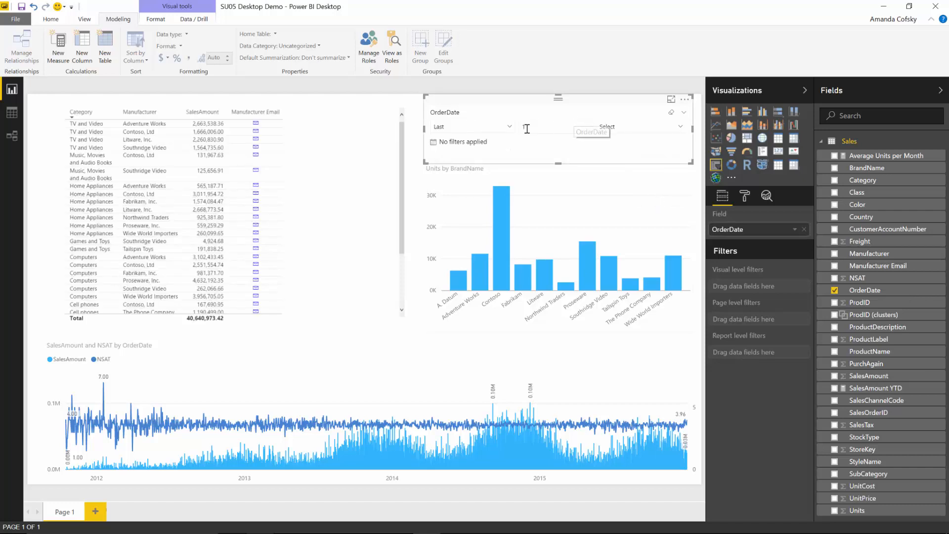
pyautogui.click(549, 127)
pyautogui.click(473, 127)
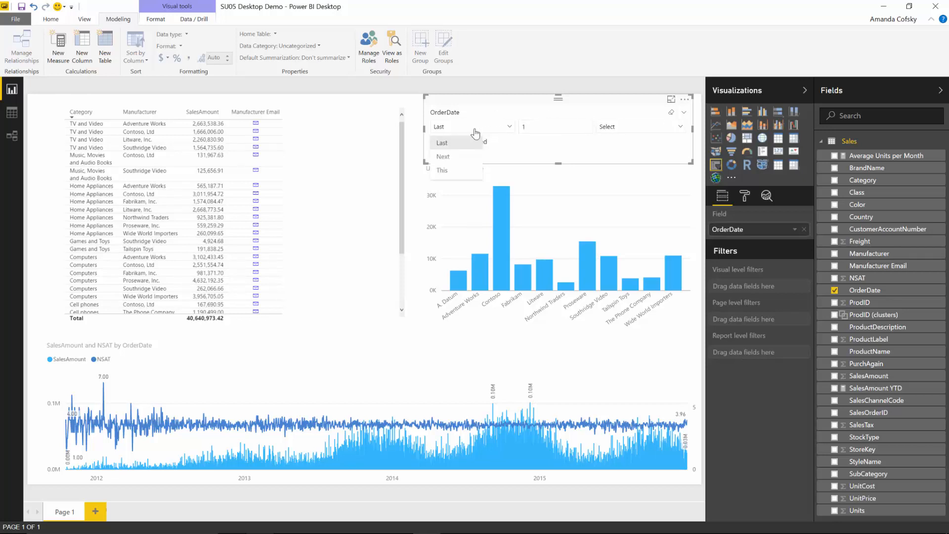
pyautogui.click(454, 143)
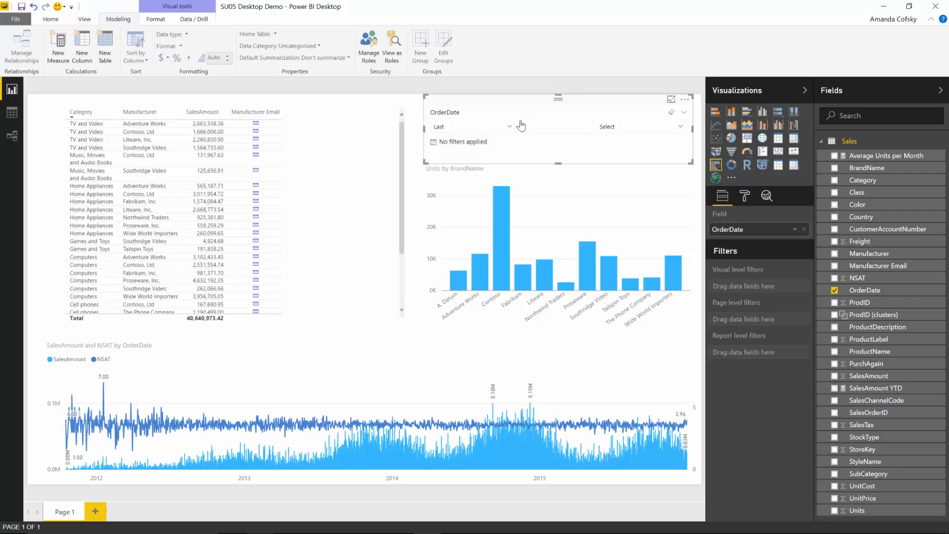
pyautogui.click(521, 127)
pyautogui.write('1')
pyautogui.press('BackSpace')
pyautogui.write('3')
pyautogui.click(620, 128)
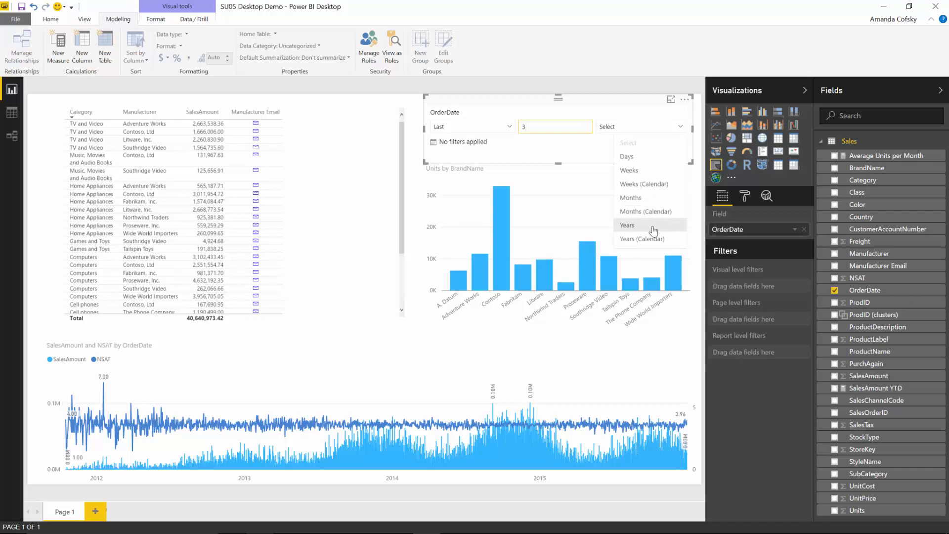
# Step: Set the slicer unit to Years, then to Years (Calendar), covering 1/1/2014 – 12/31/2016
pyautogui.click(628, 226)
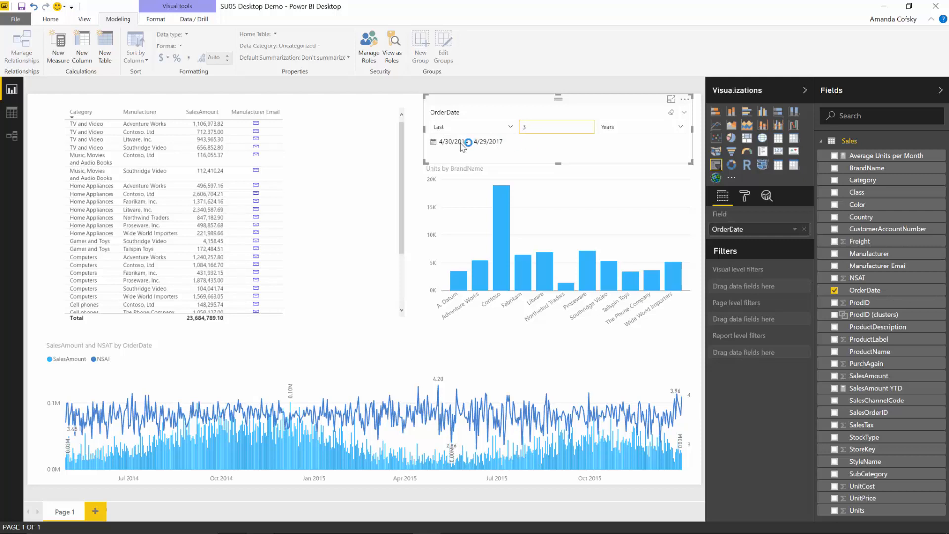
pyautogui.click(628, 132)
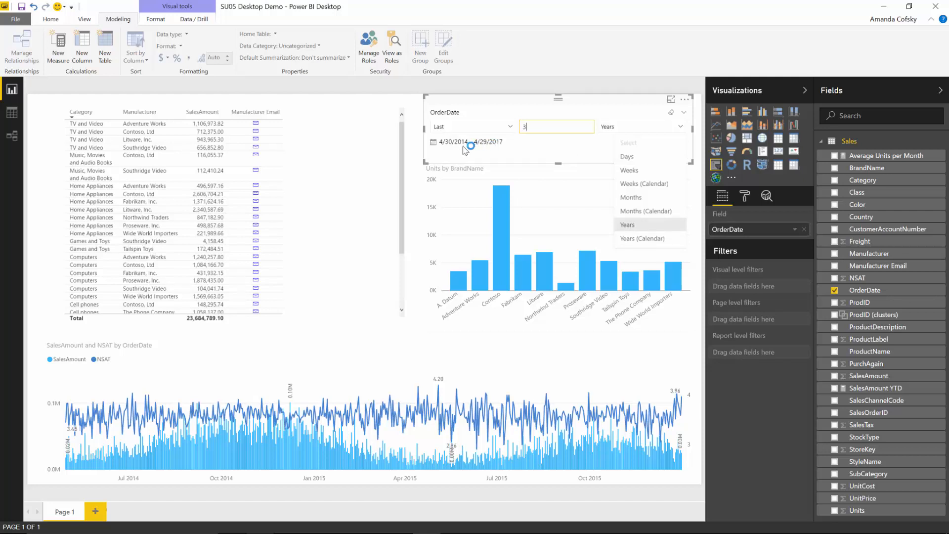
pyautogui.click(634, 240)
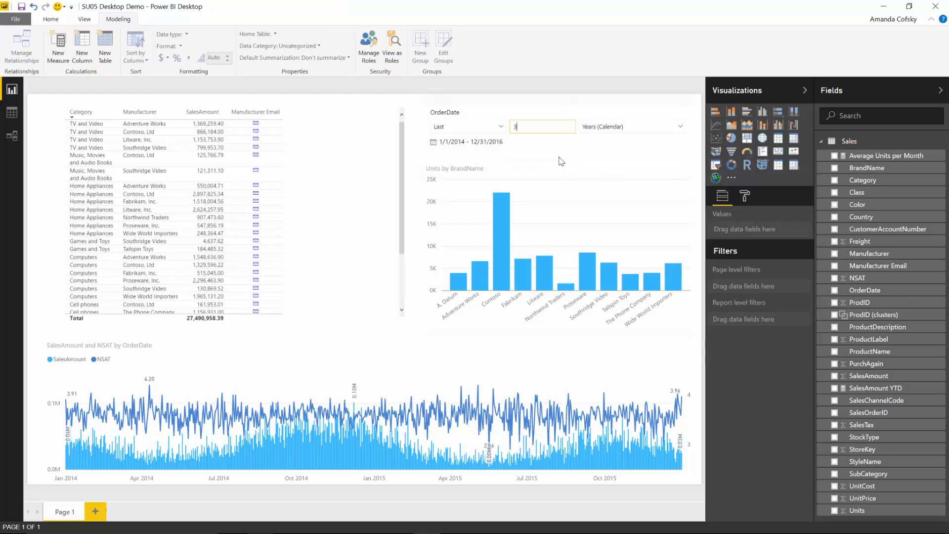
# Step: Turn off Include today in the slicer's Date Range format settings and set the unit back to Years
pyautogui.click(593, 150)
pyautogui.click(744, 196)
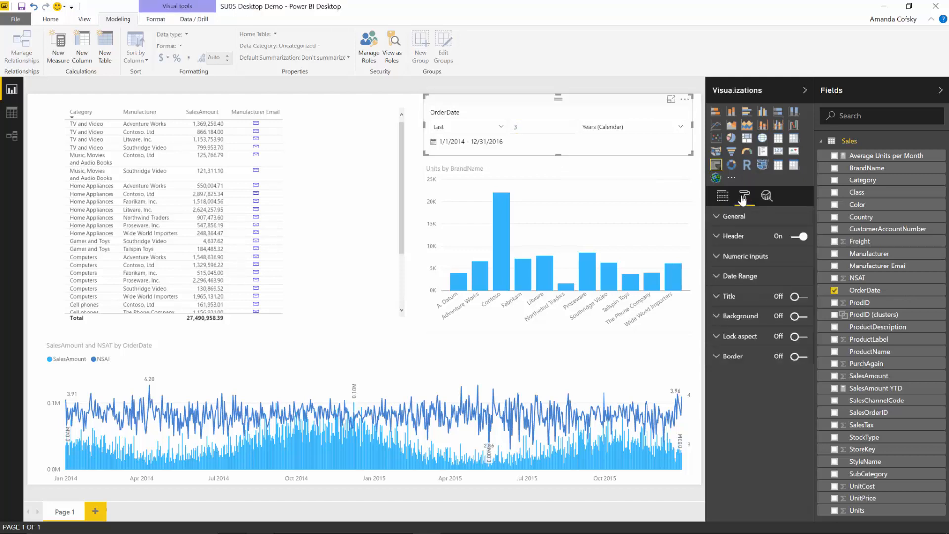
pyautogui.click(736, 276)
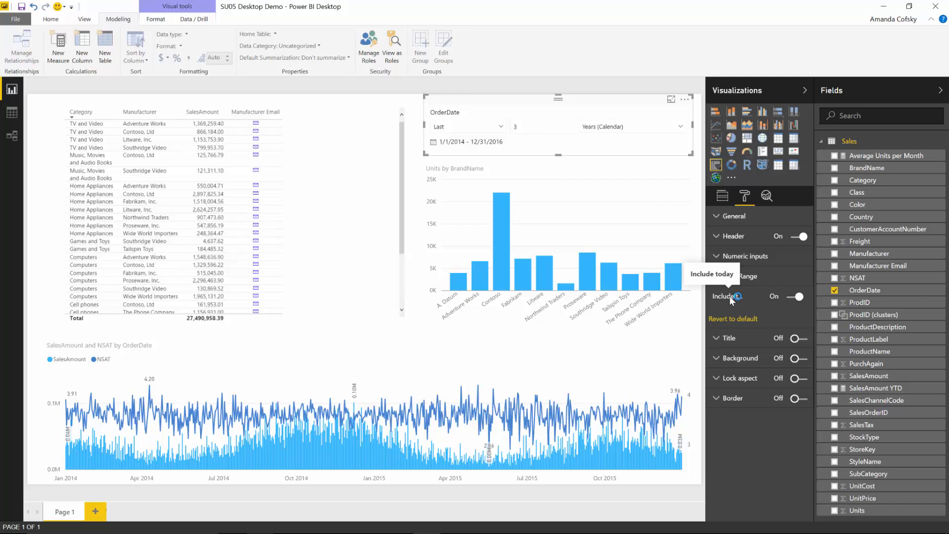
pyautogui.click(796, 297)
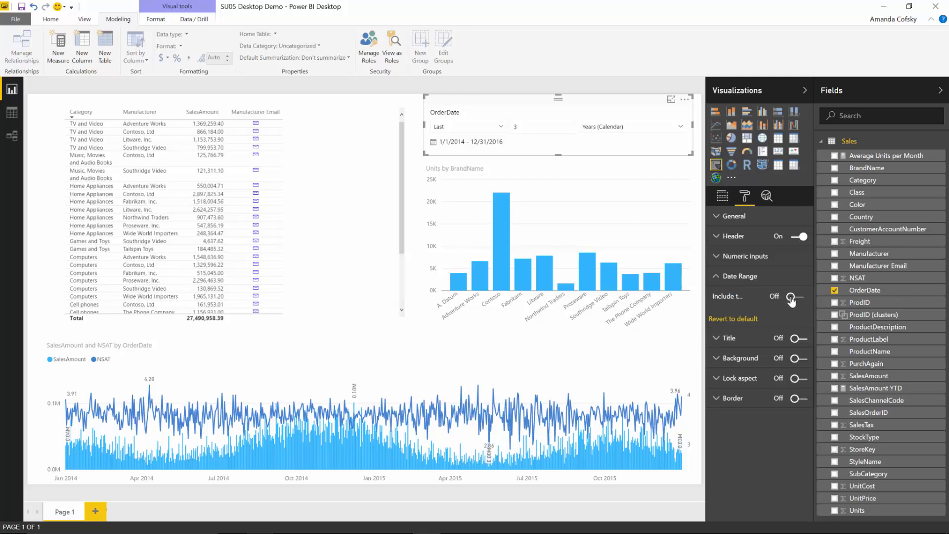
pyautogui.click(644, 127)
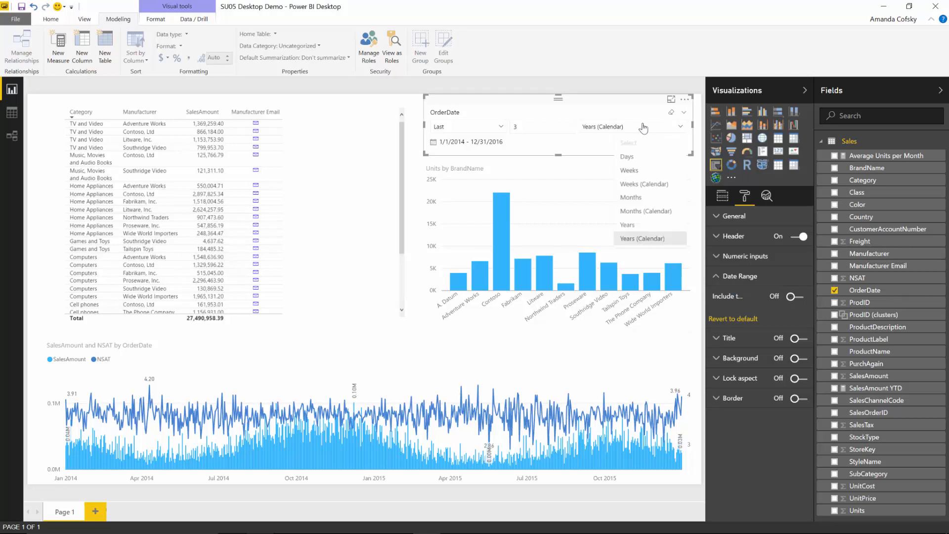
pyautogui.click(643, 226)
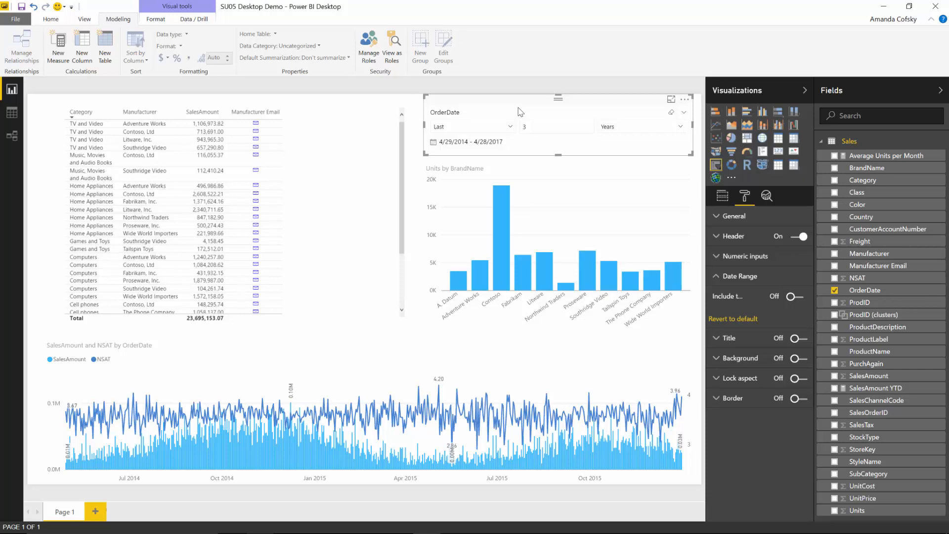
# Step: Narrow the table visual from its left edge to free space at the page's left
pyautogui.hotkey('alt', 'Tab')
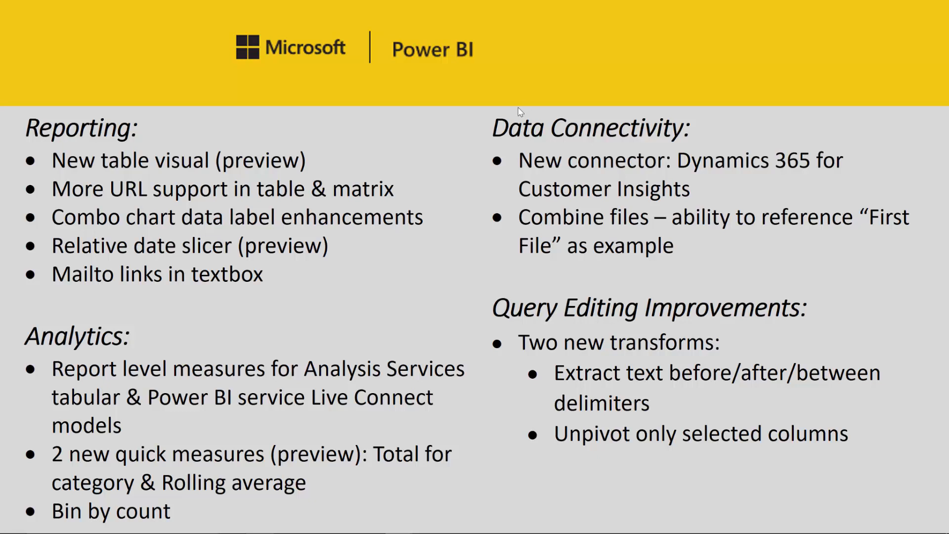
pyautogui.hotkey('alt', 'Tab')
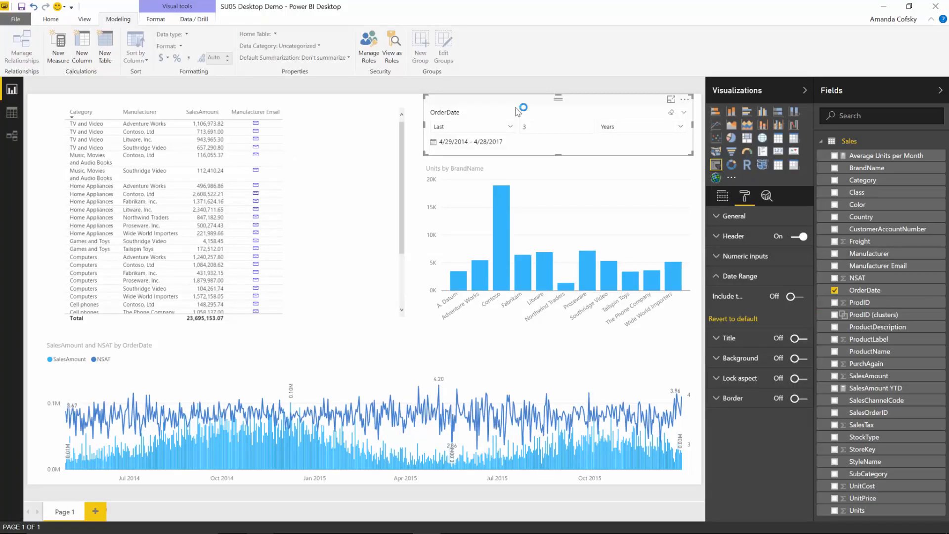
pyautogui.click(368, 150)
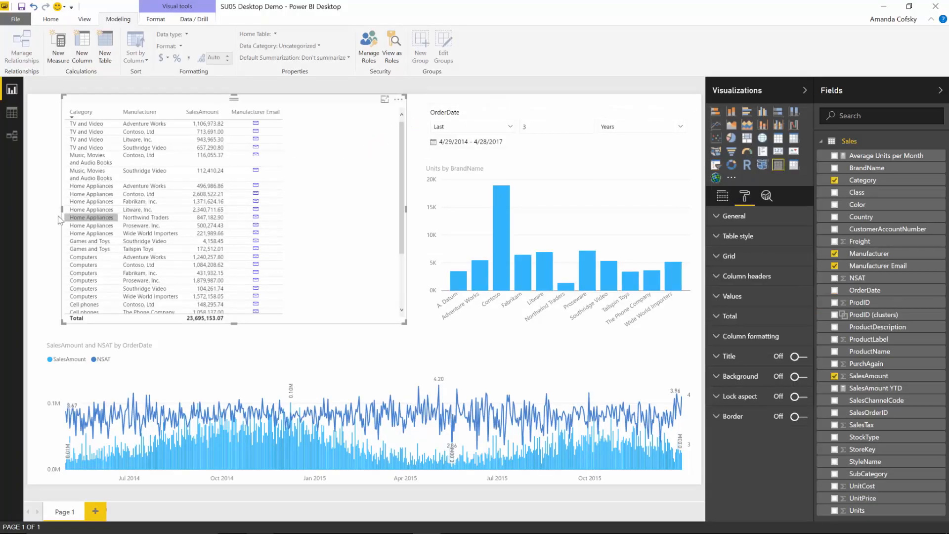
pyautogui.moveTo(63, 213); pyautogui.dragTo(146, 216)
pyautogui.click(127, 216)
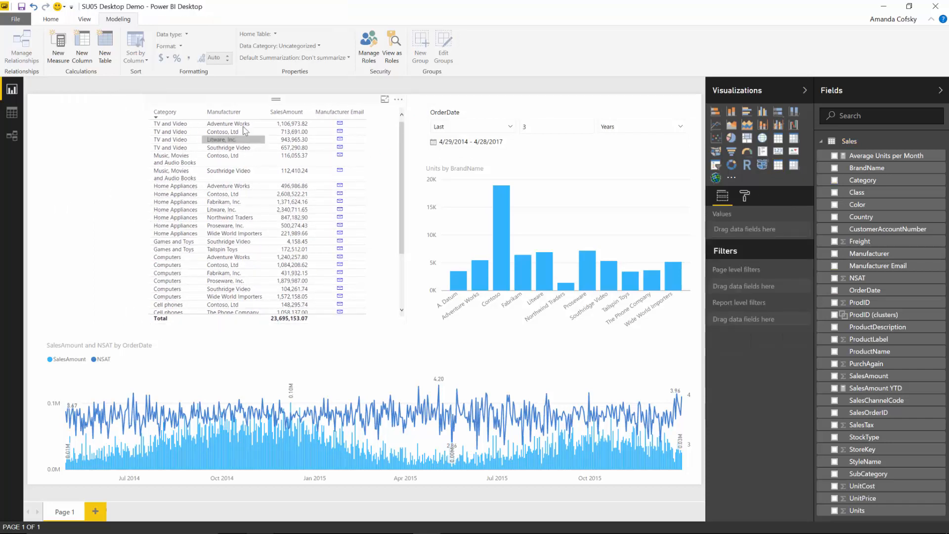
# Step: Insert a text box and resize it into the page's top-left corner
pyautogui.click(53, 22)
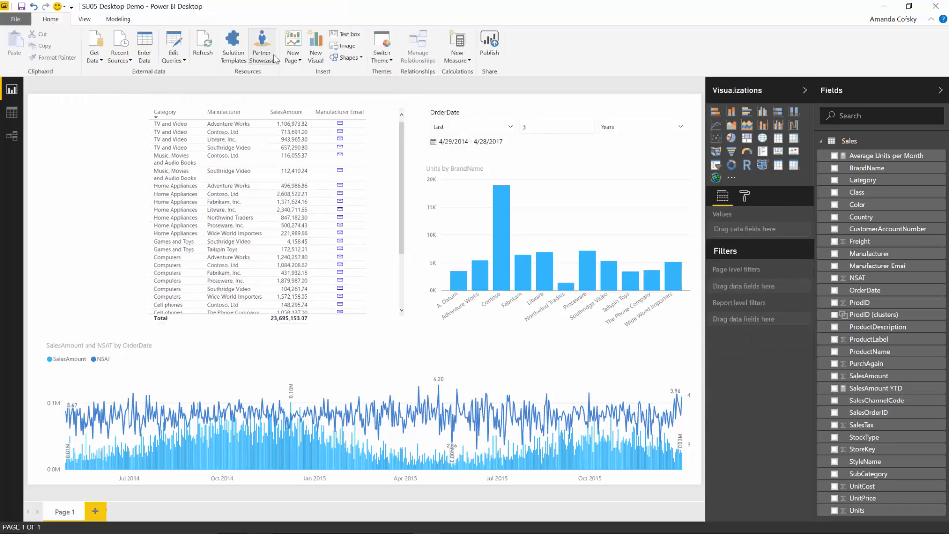
pyautogui.click(336, 37)
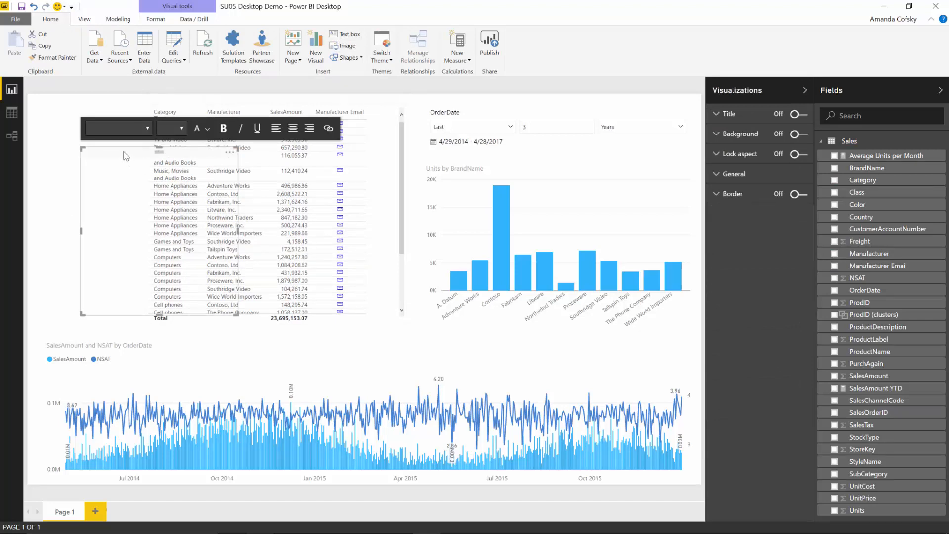
pyautogui.moveTo(124, 151); pyautogui.dragTo(37, 98)
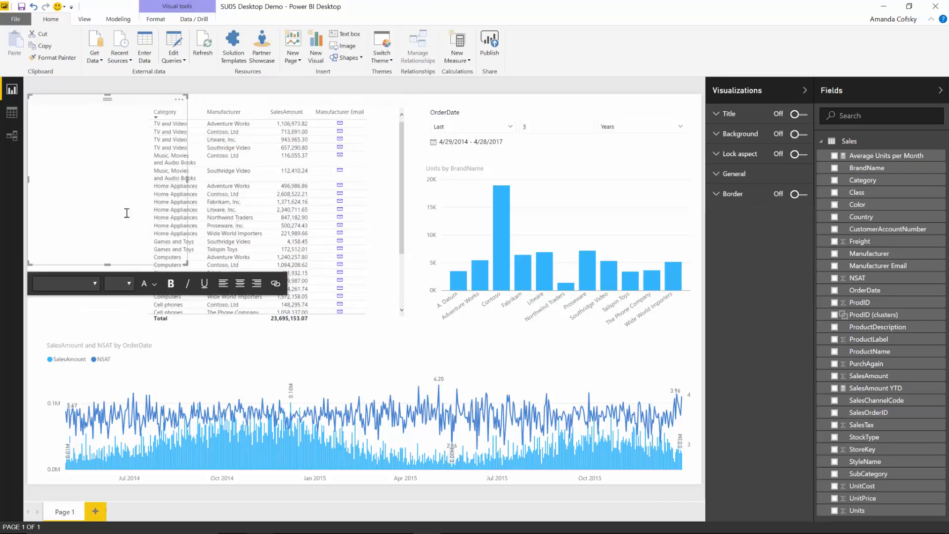
pyautogui.moveTo(189, 268); pyautogui.dragTo(130, 224)
# Step: Type 'If you have any questions, contact' plus the contact's first name, then select the name
pyautogui.click(83, 145)
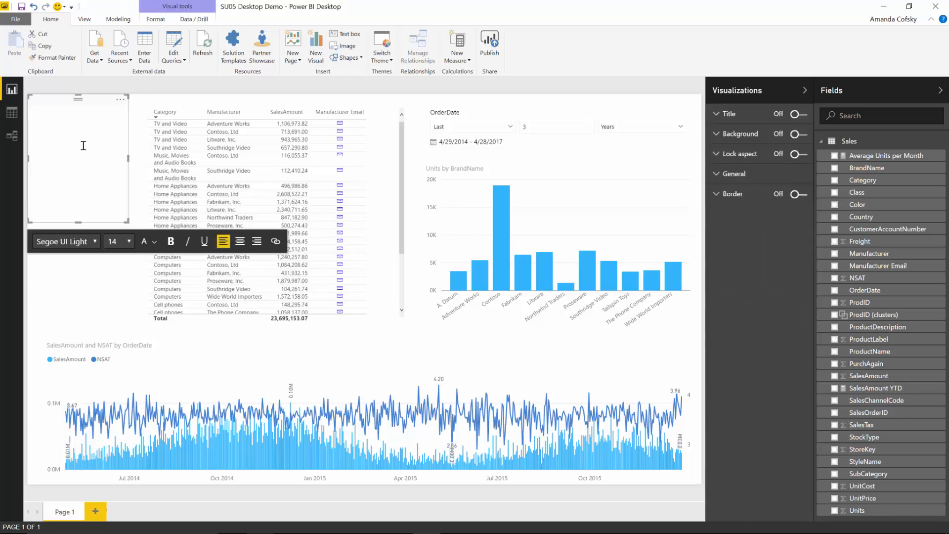
pyautogui.write('If you have any quesitons')
pyautogui.press('BackSpace')
pyautogui.press('BackSpace')
pyautogui.press('BackSpace')
pyautogui.press('BackSpace')
pyautogui.press('BackSpace')
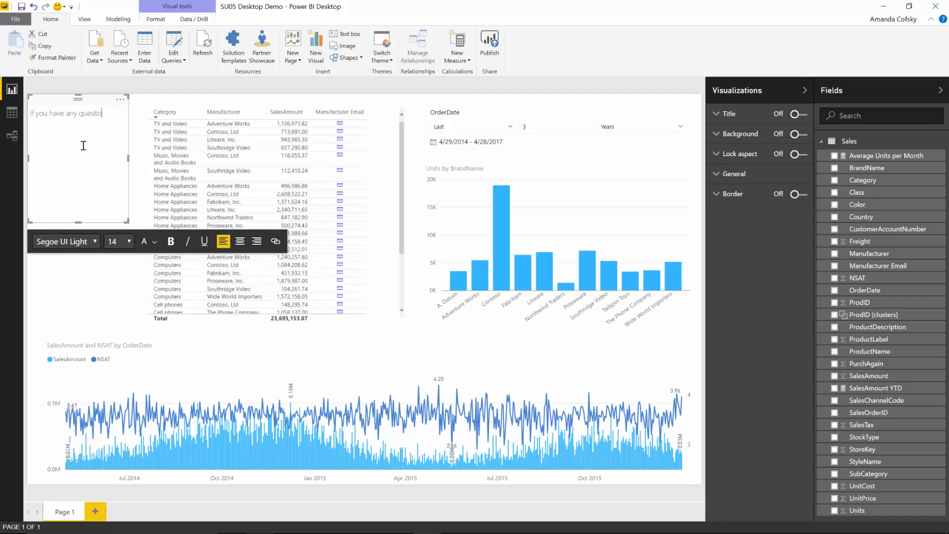
pyautogui.write('tions, contact Amanda')
pyautogui.doubleClick(69, 124)
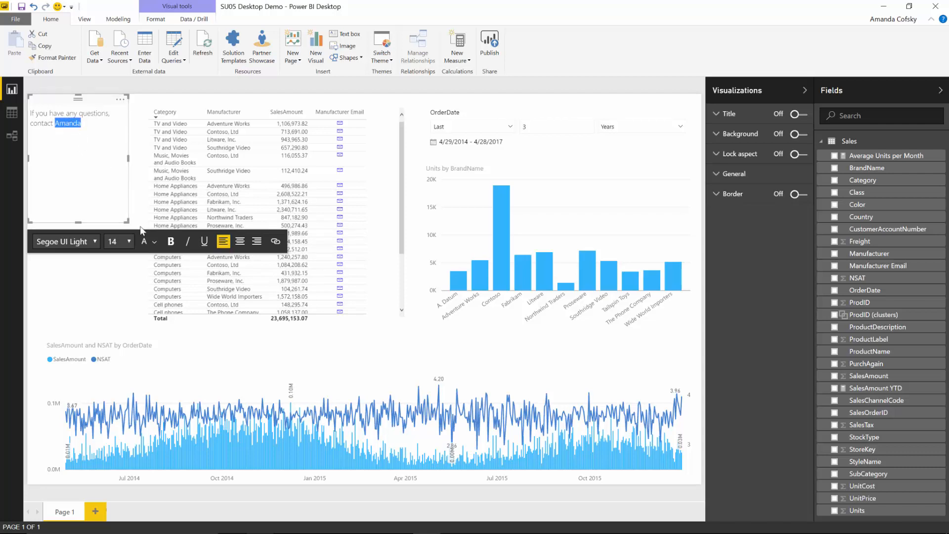
# Step: Link the selected name to a mailto: address with the contact's e-mail
pyautogui.click(276, 241)
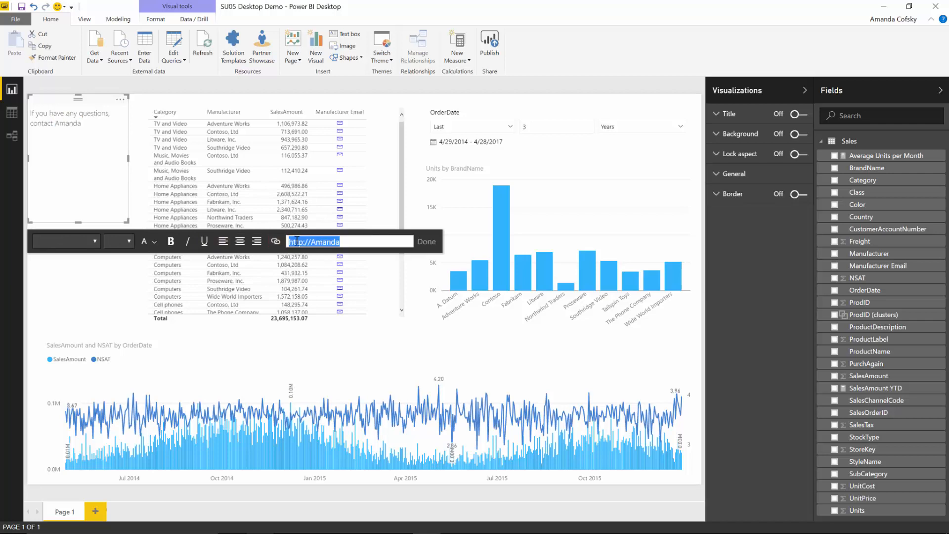
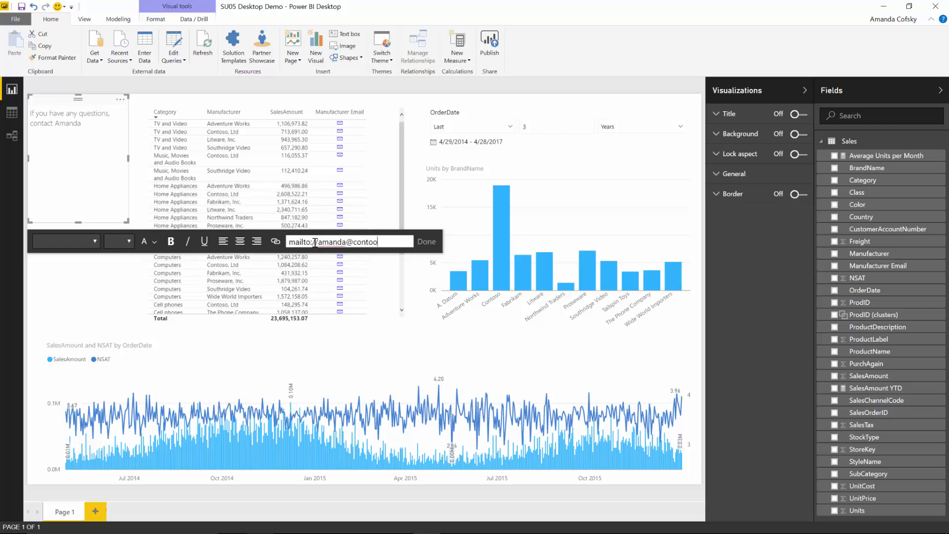
pyautogui.press('BackSpace')
pyautogui.click(426, 241)
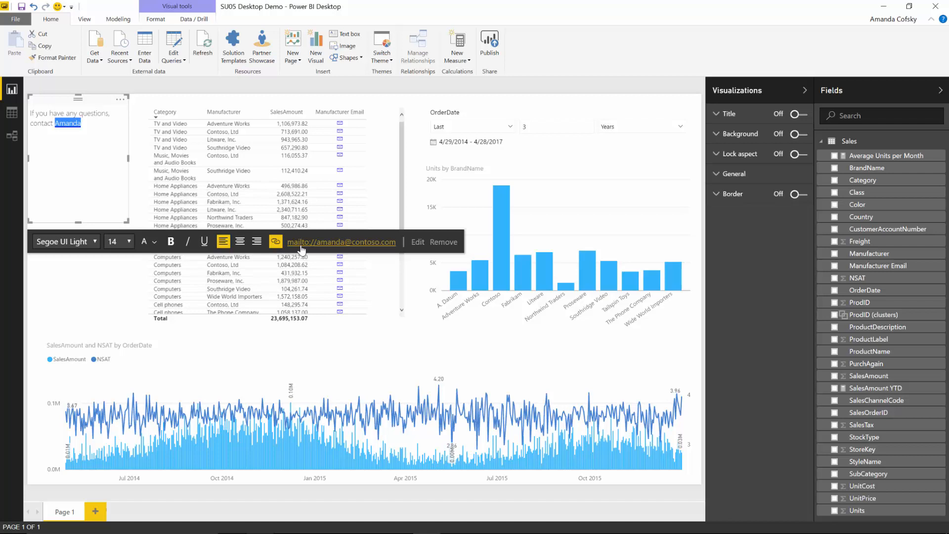
pyautogui.click(124, 273)
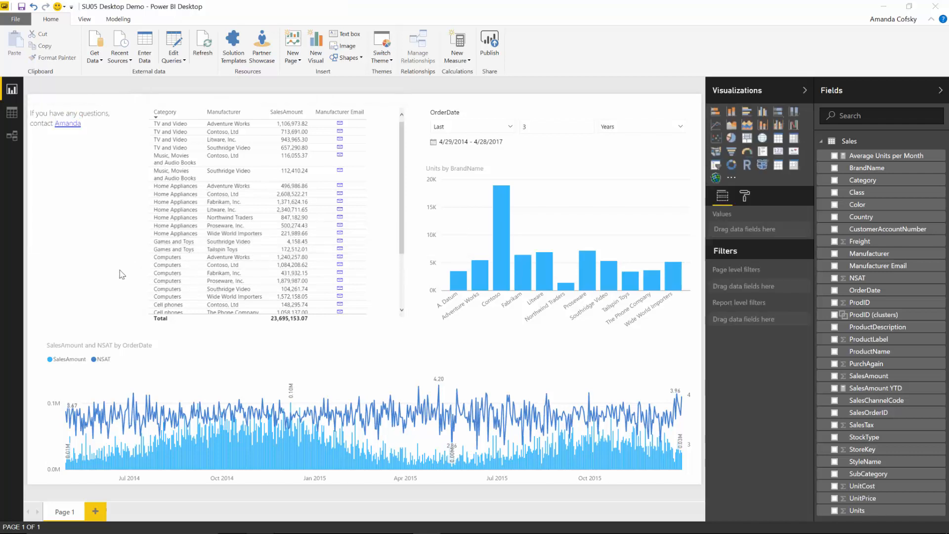
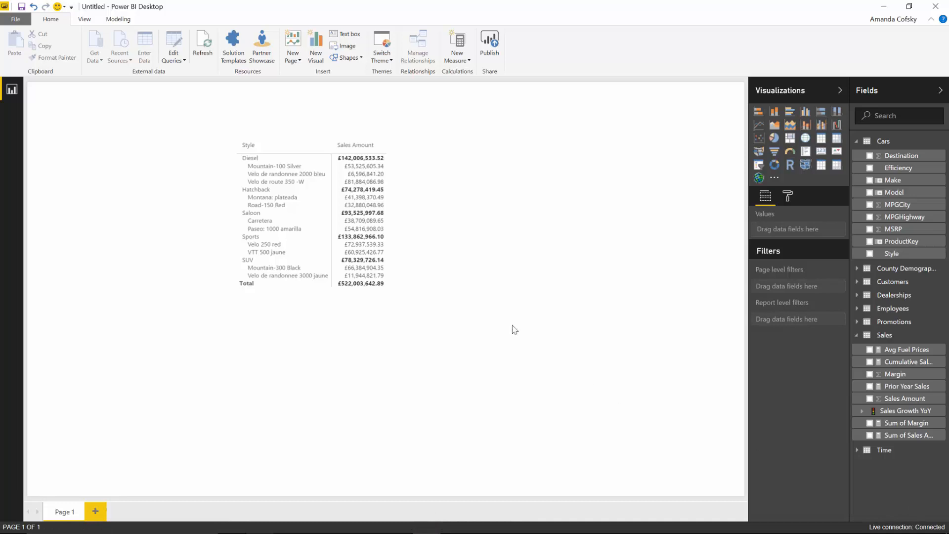
# Step: Widen the Sales Amount by Style and Model matrix to the right across the page
pyautogui.click(320, 142)
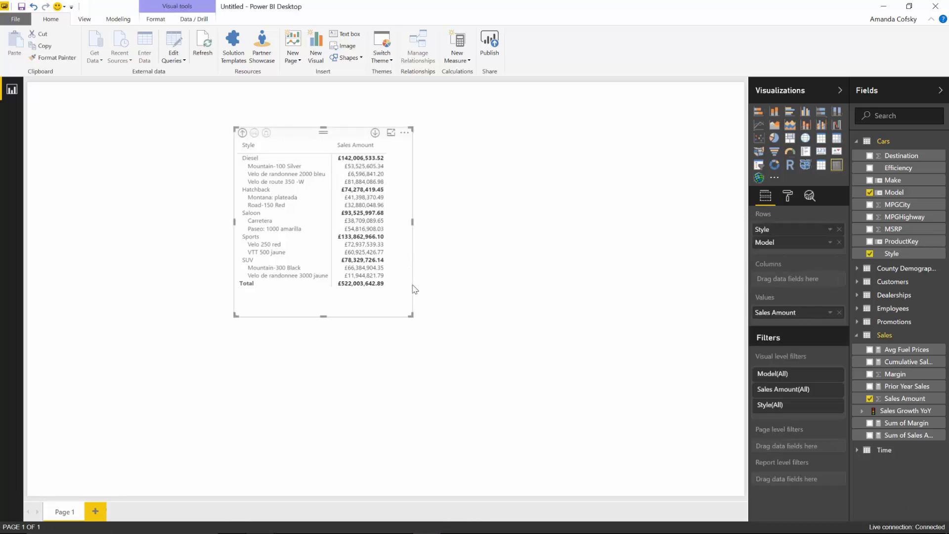
pyautogui.moveTo(410, 314); pyautogui.dragTo(524, 318)
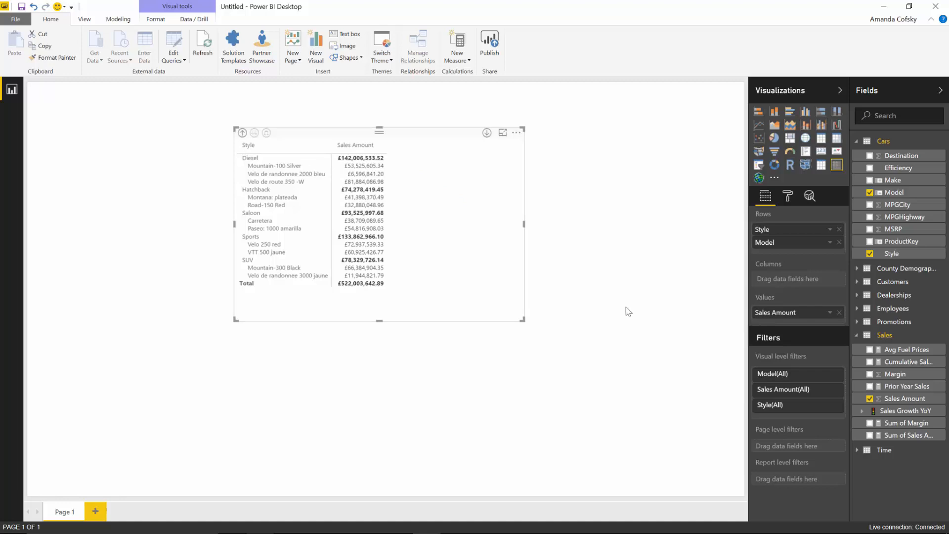
# Step: Create a new measure named Average Sale defined as AVERAGE(Sales[Sales Amount])
pyautogui.click(117, 23)
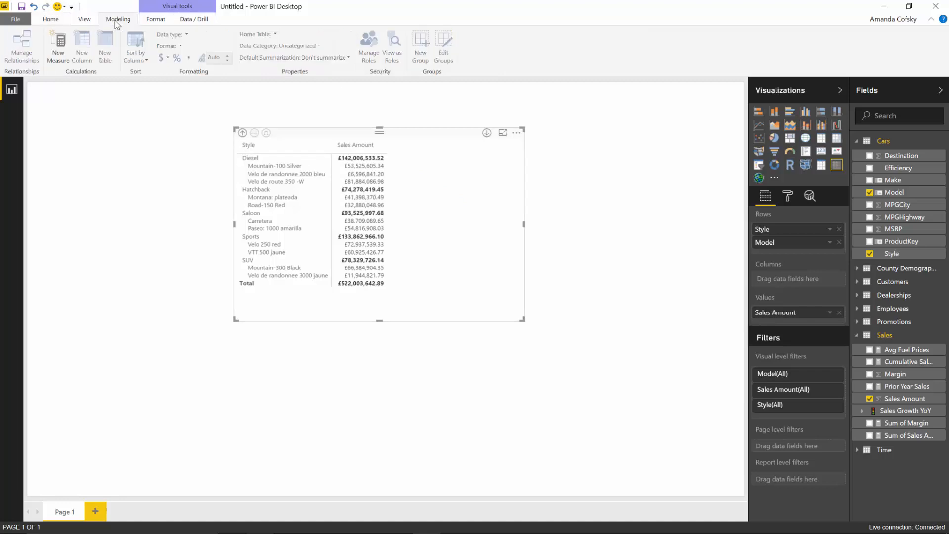
pyautogui.click(58, 55)
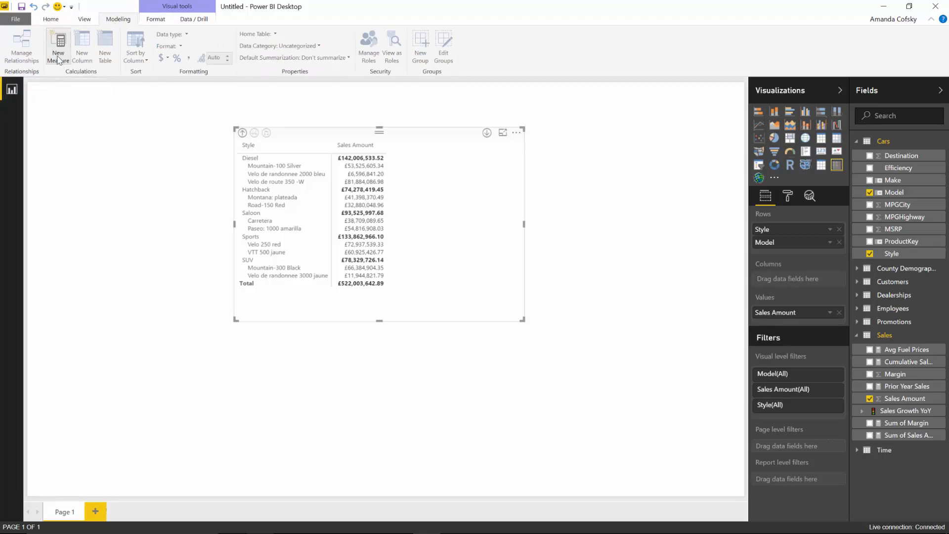
pyautogui.click(126, 86)
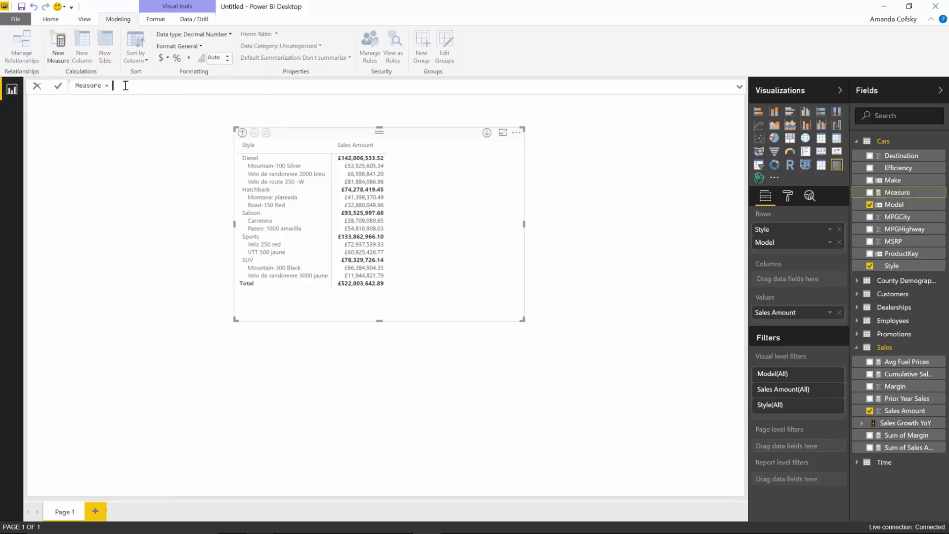
pyautogui.write('AVERAGE(')
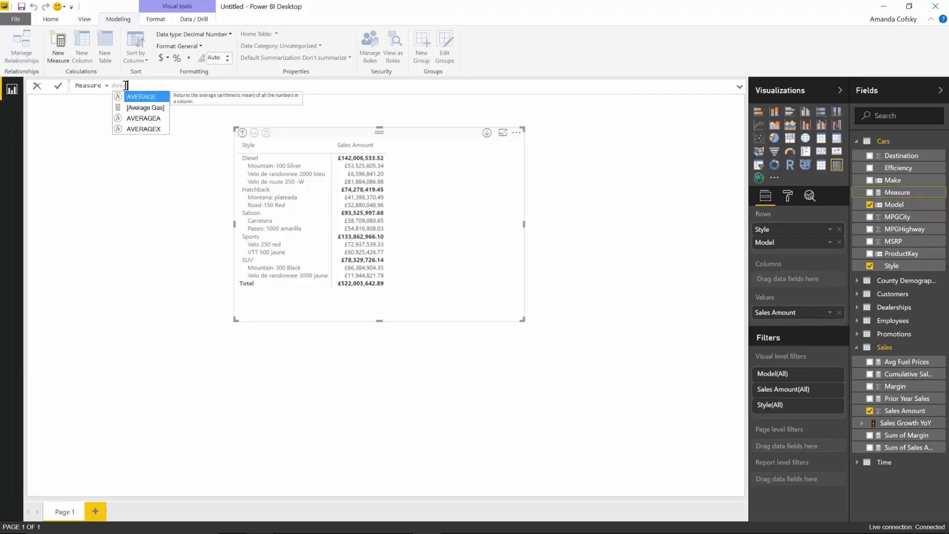
pyautogui.write('sal')
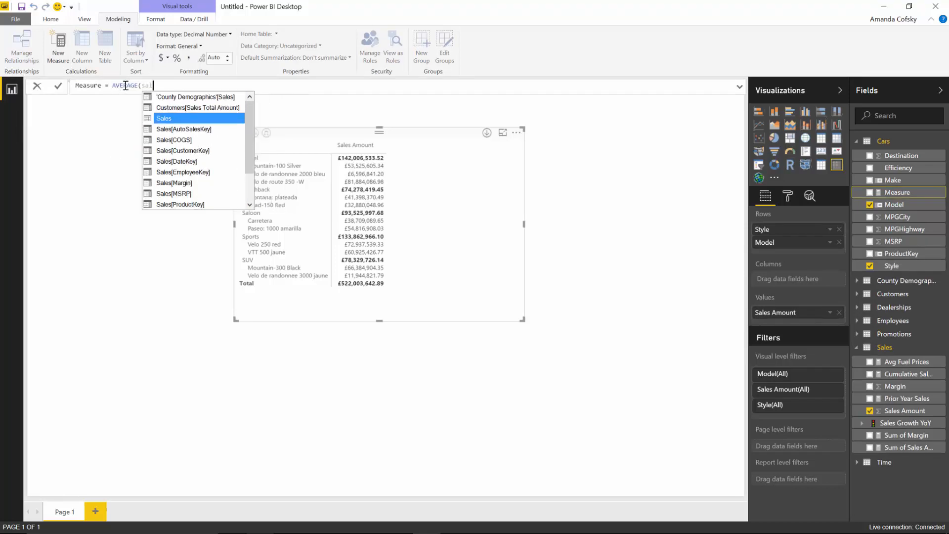
pyautogui.write('es a')
pyautogui.press('Down')
pyautogui.press('Tab')
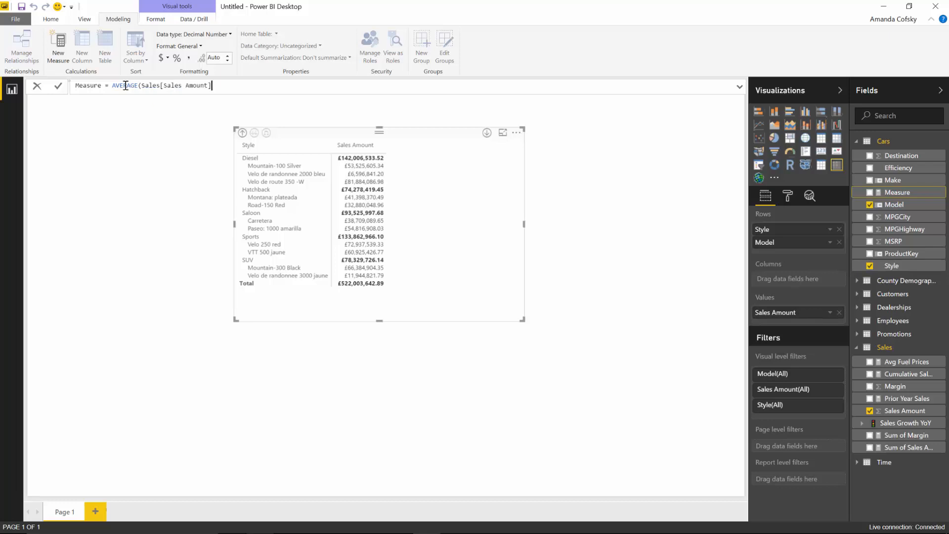
pyautogui.write(')')
pyautogui.doubleClick(82, 85)
pyautogui.write('A')
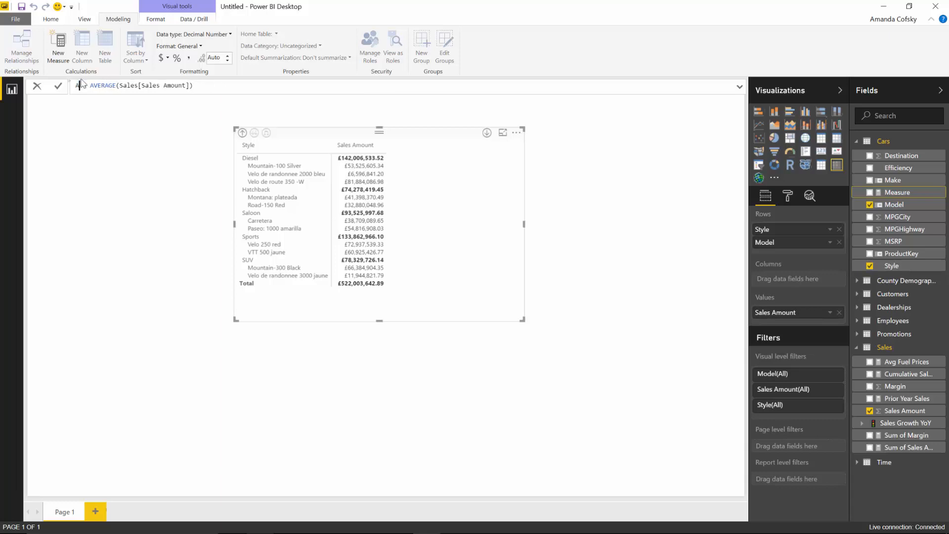
pyautogui.write('verage Sale')
pyautogui.press('Return')
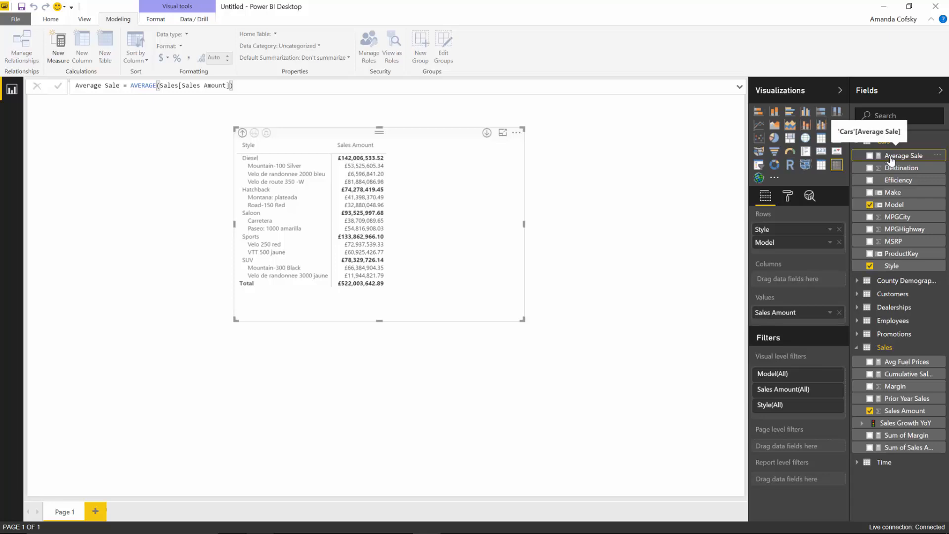
# Step: Add Average Sale to the matrix values and format it as £ English (United Kingdom) currency
pyautogui.moveTo(896, 160); pyautogui.dragTo(790, 325)
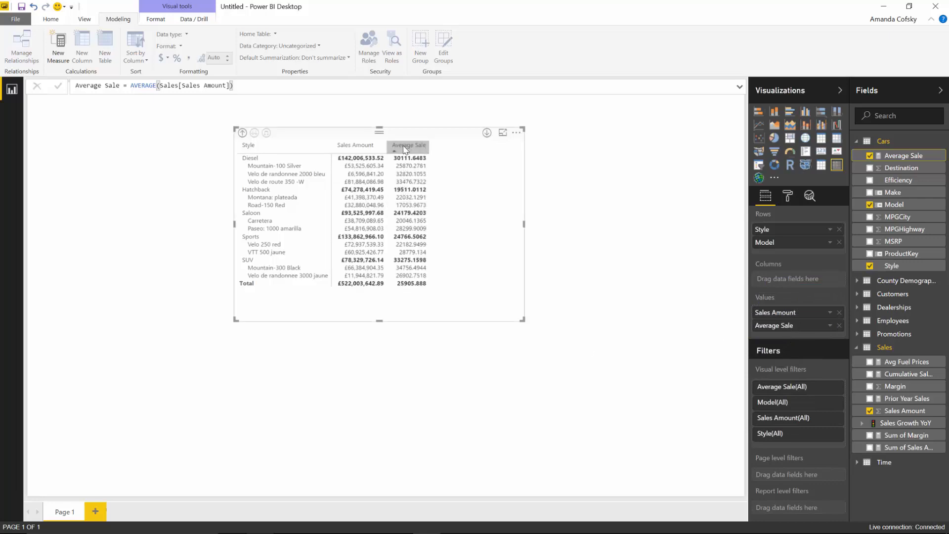
pyautogui.click(789, 332)
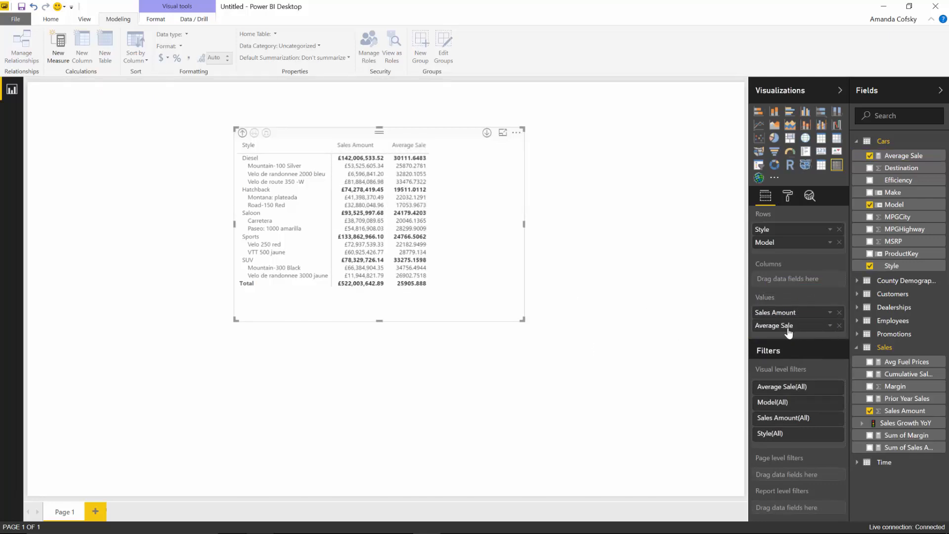
pyautogui.click(903, 157)
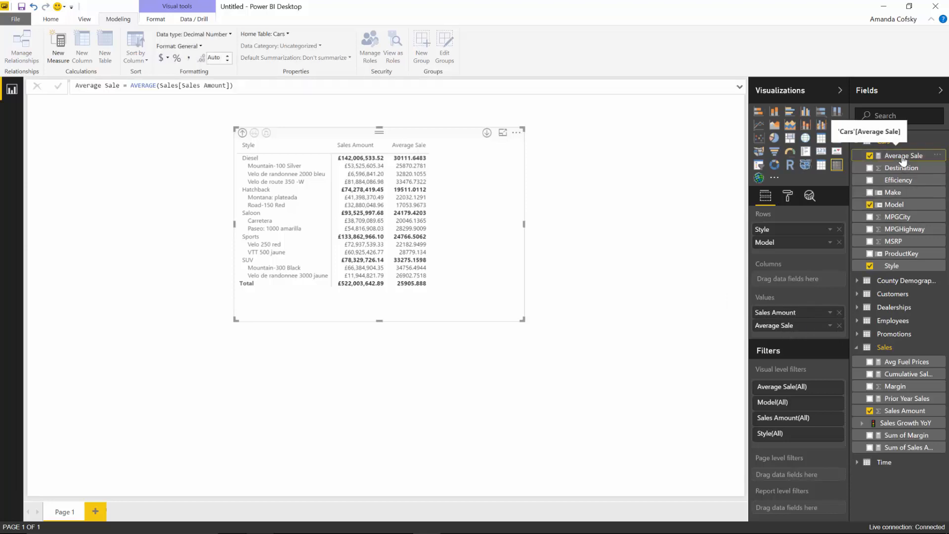
pyautogui.click(167, 58)
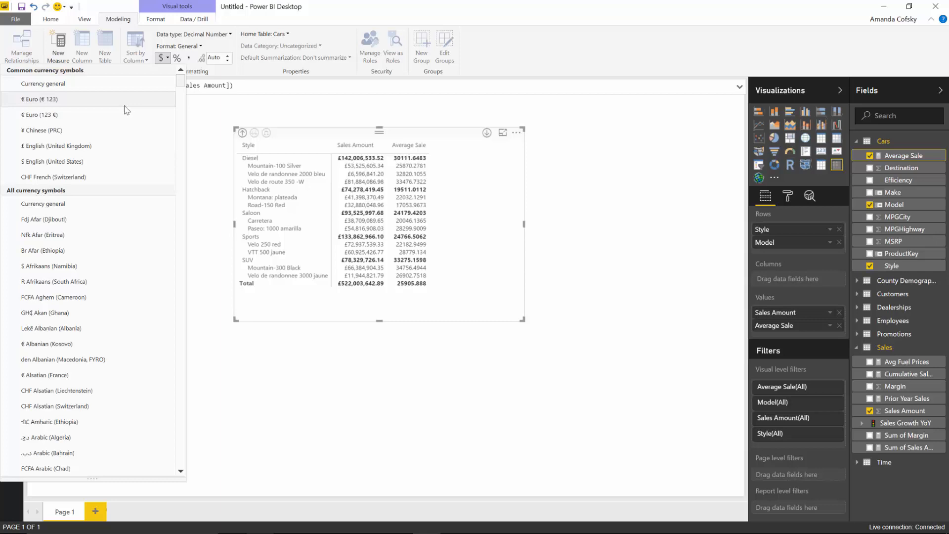
pyautogui.click(60, 147)
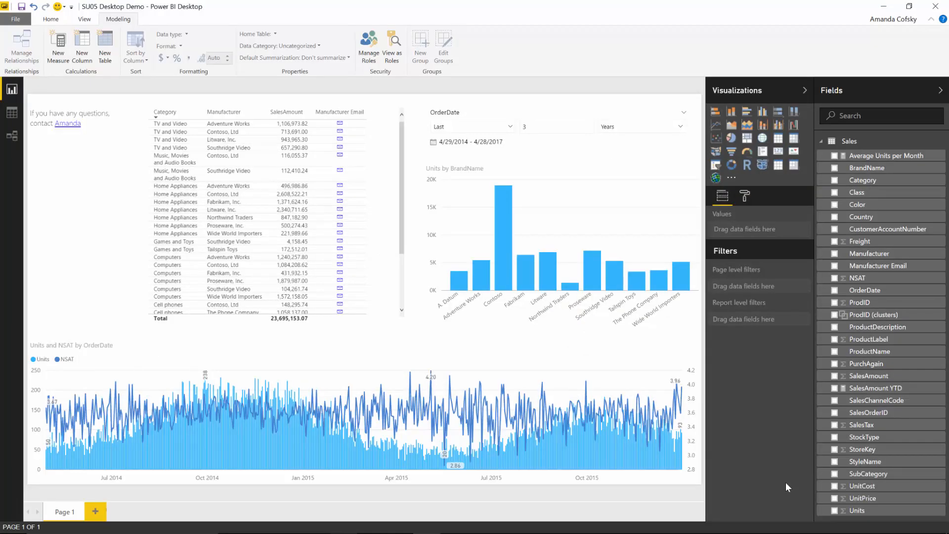
# Step: Start a quick measure on Units using the Total for category (filters not applied) calculation
pyautogui.click(940, 514)
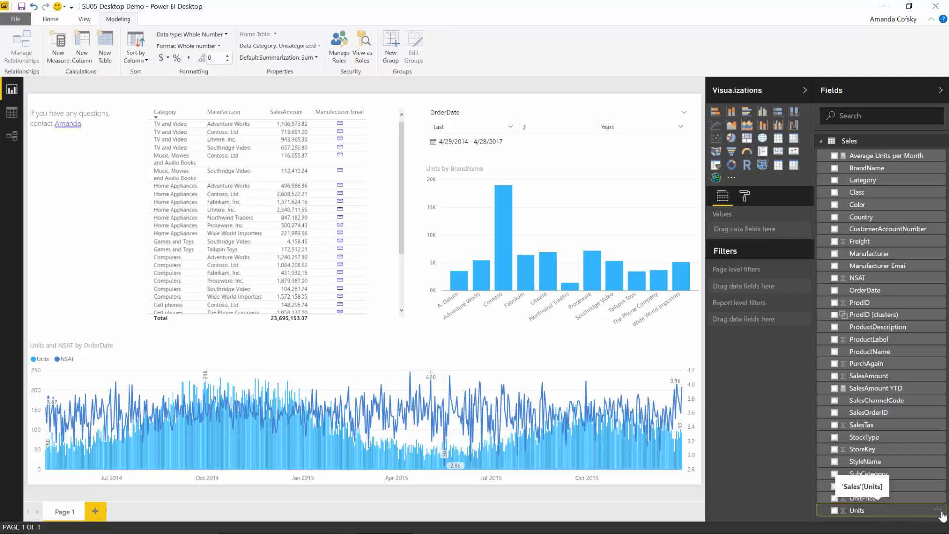
pyautogui.click(940, 513)
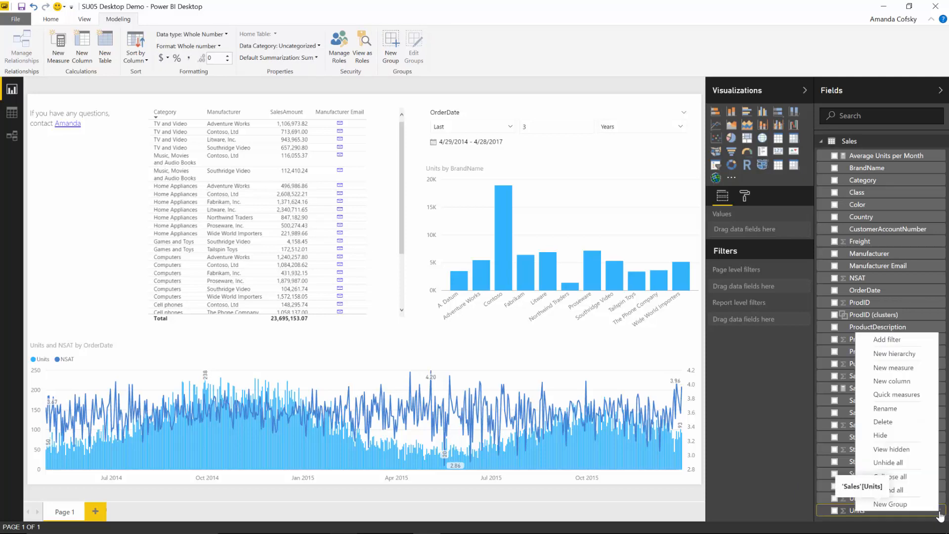
pyautogui.click(896, 395)
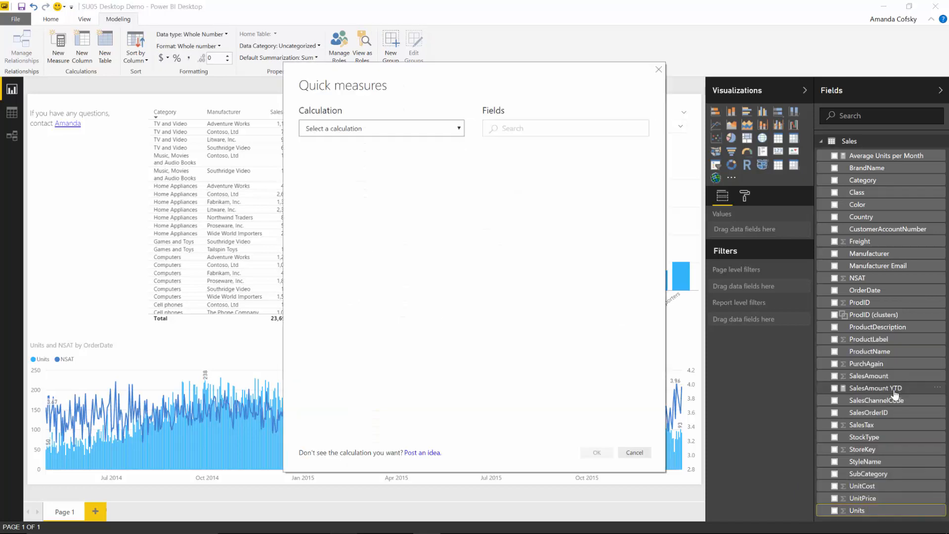
pyautogui.click(387, 131)
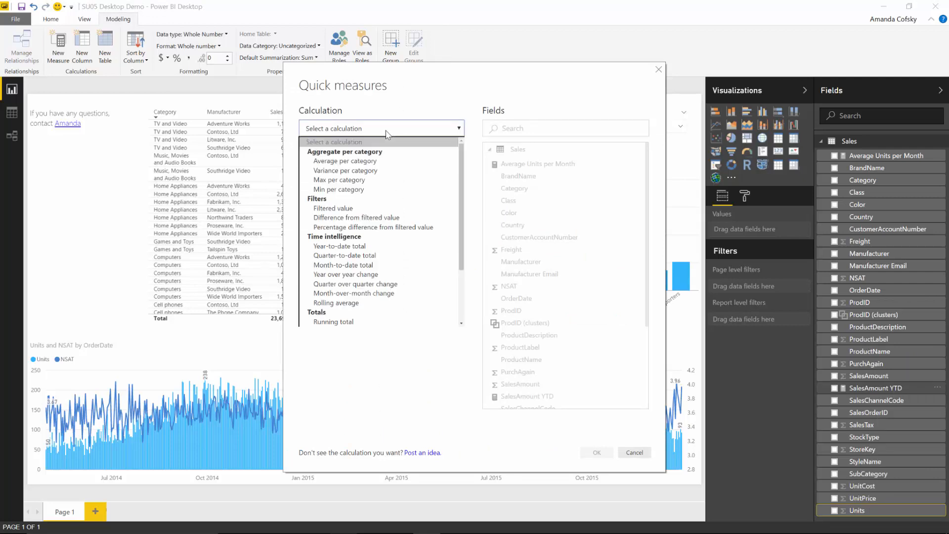
pyautogui.scroll(-1, 393, 257)
pyautogui.scroll(-2, 393, 258)
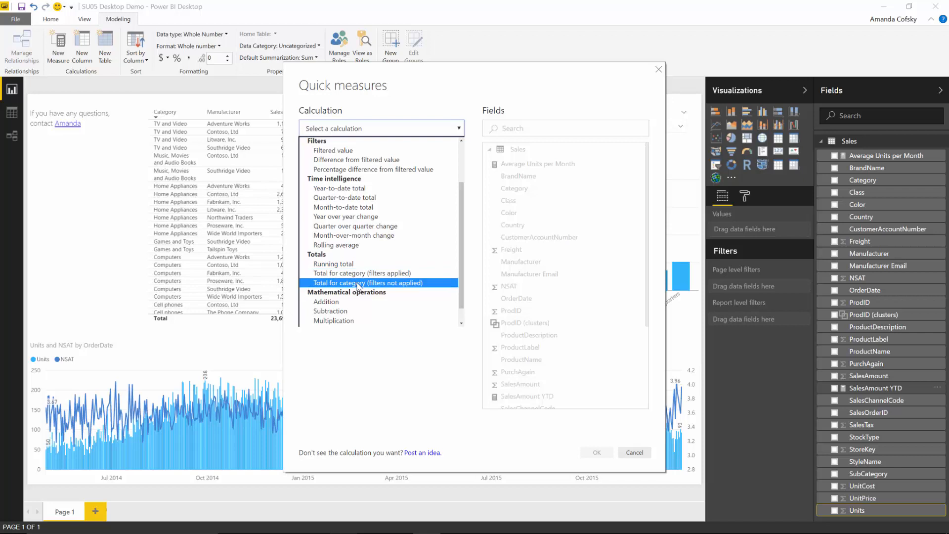
pyautogui.click(360, 285)
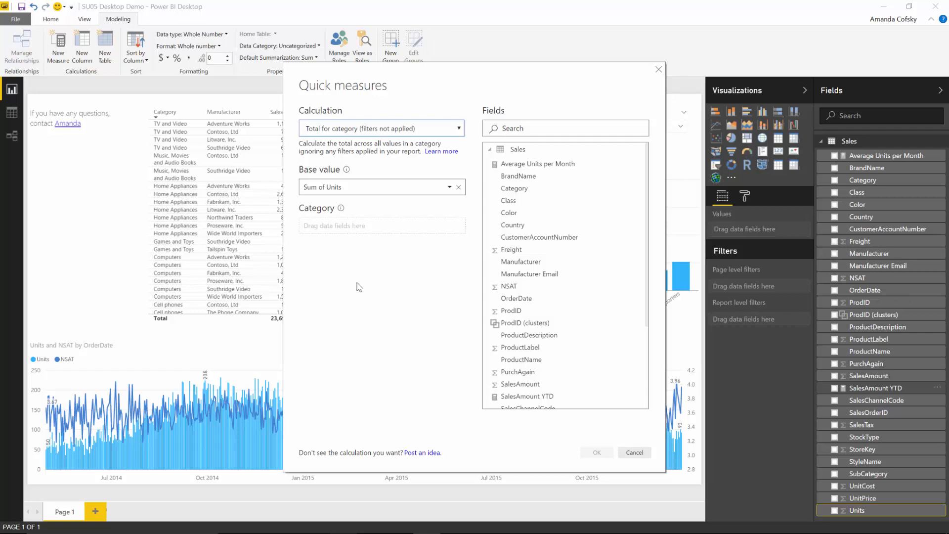
# Step: Build a Units rolling average quick measure over OrderDate by Months, one period before and after
pyautogui.click(342, 130)
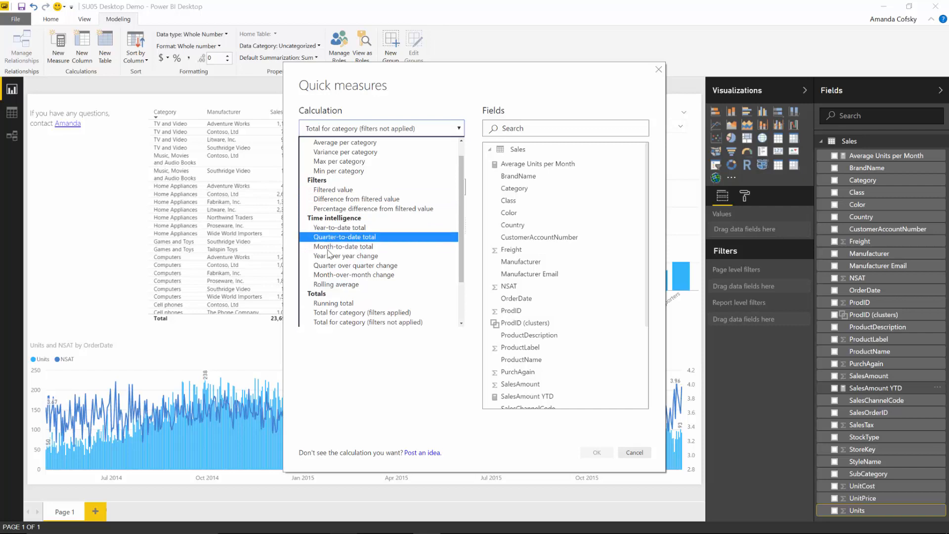
pyautogui.click(332, 285)
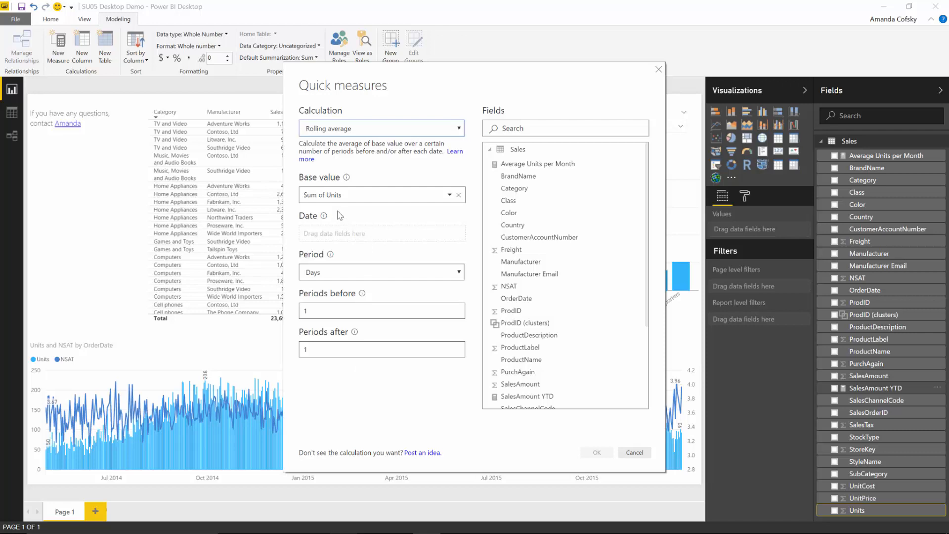
pyautogui.moveTo(517, 298); pyautogui.dragTo(309, 237)
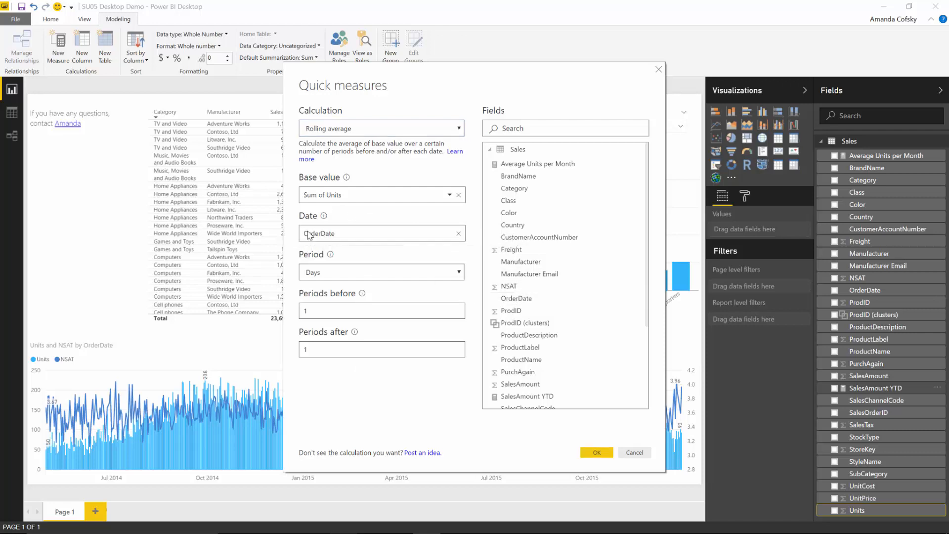
pyautogui.click(324, 277)
pyautogui.click(324, 293)
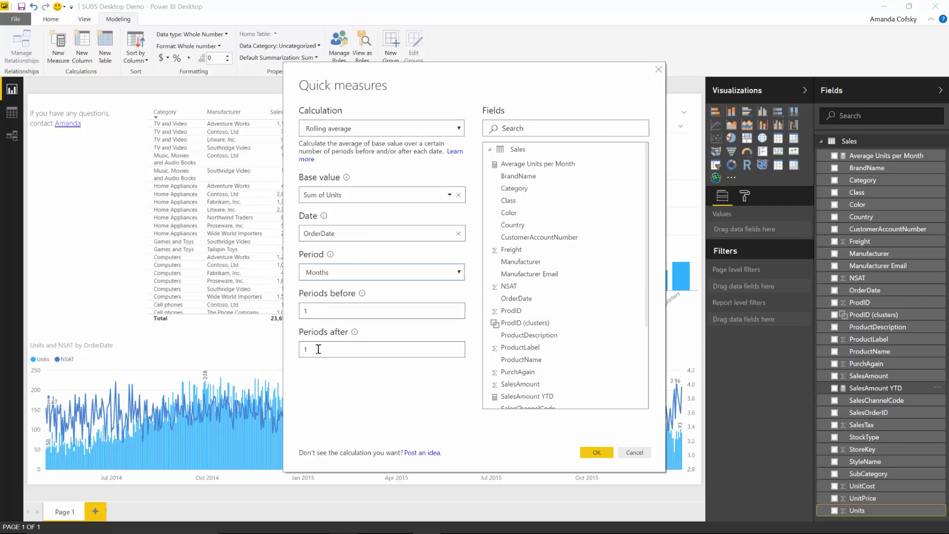
pyautogui.click(597, 452)
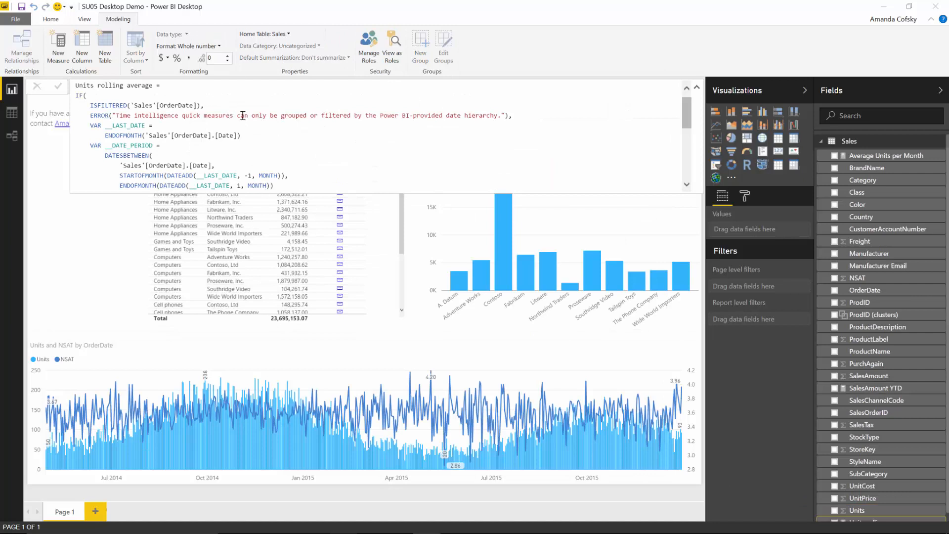
pyautogui.scroll(-1, 826, 497)
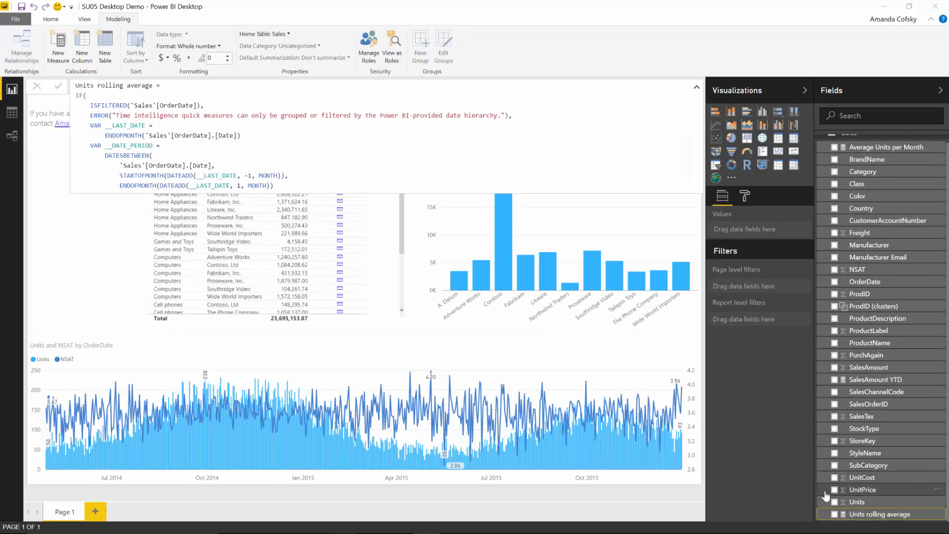
pyautogui.moveTo(858, 516)
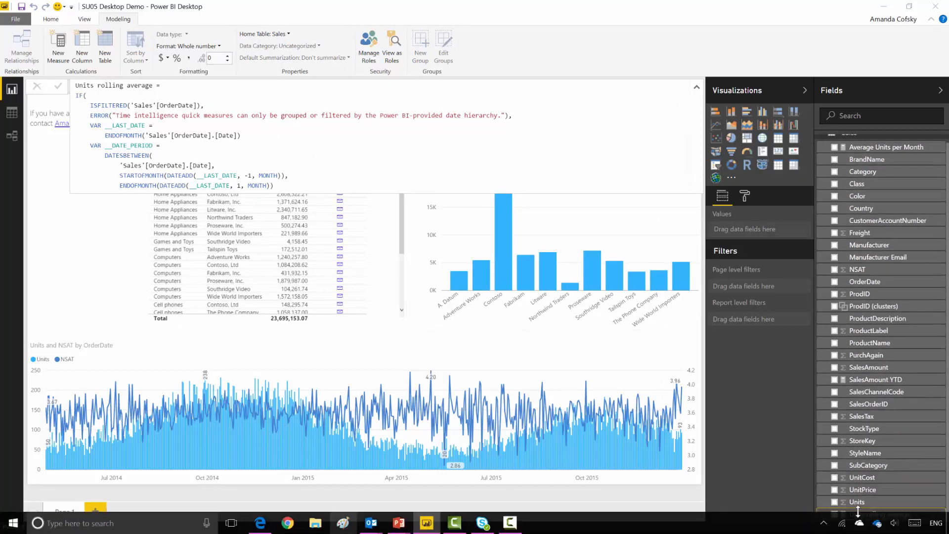
pyautogui.click(775, 472)
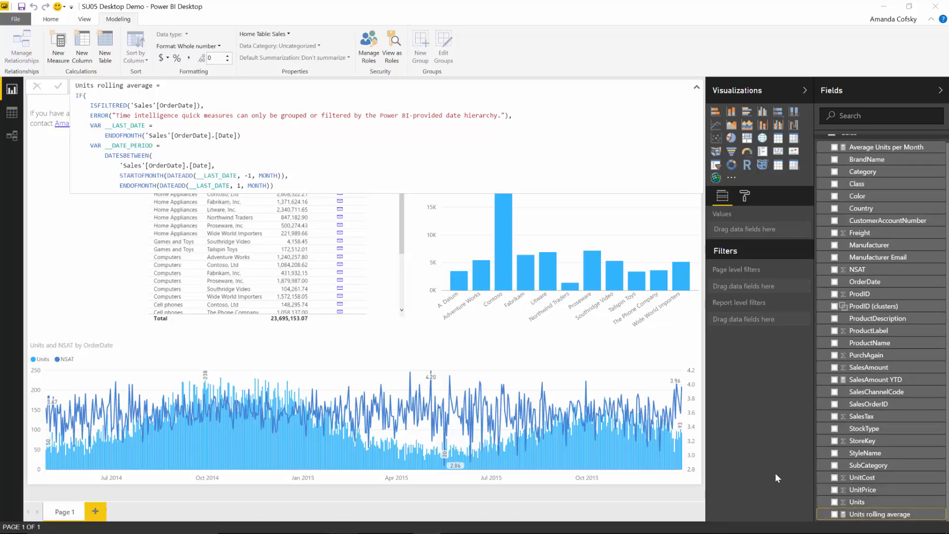
# Step: Clear the OrderDate slicer filter so the report covers all dates from 2012 onward
pyautogui.click(619, 349)
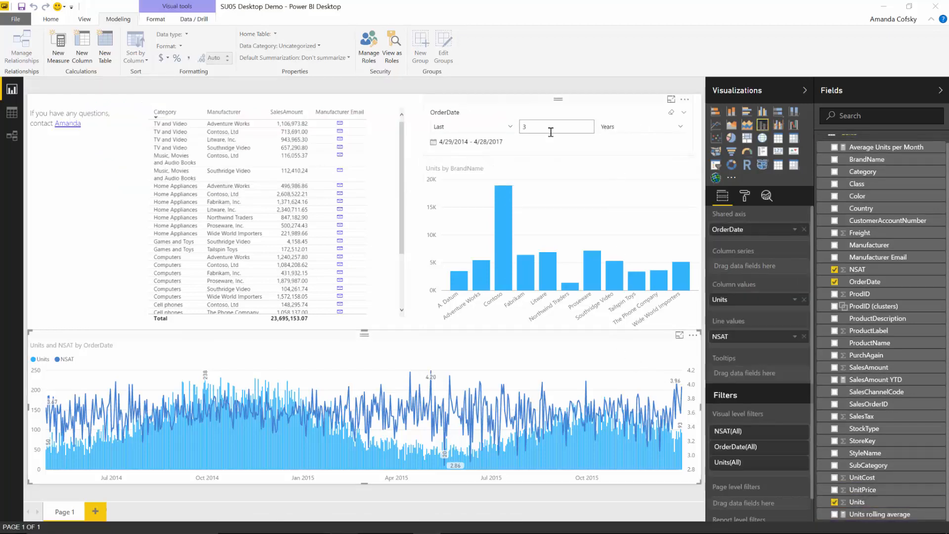
pyautogui.click(672, 116)
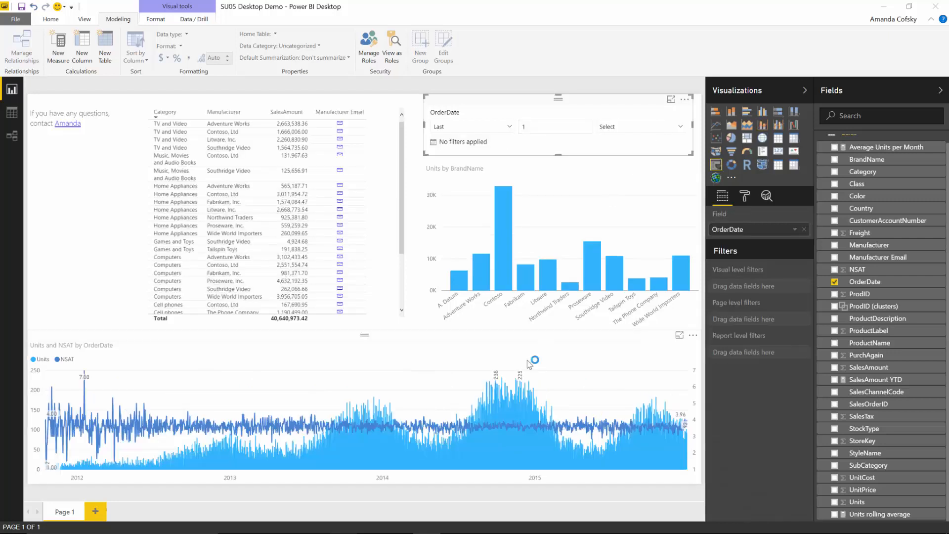
pyautogui.click(529, 364)
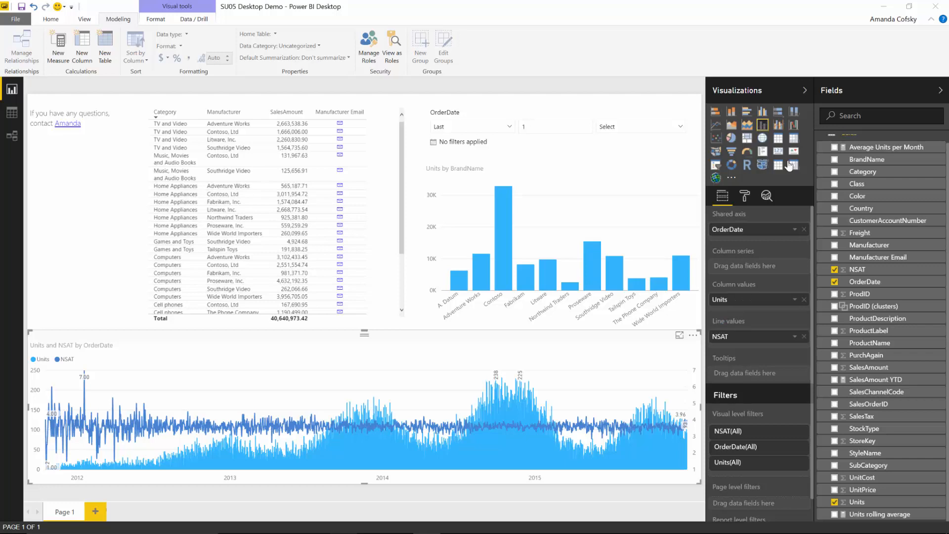
# Step: Make the bottom chart a clustered column chart of Units and Units rolling average by Year, Quarter, Month
pyautogui.click(762, 111)
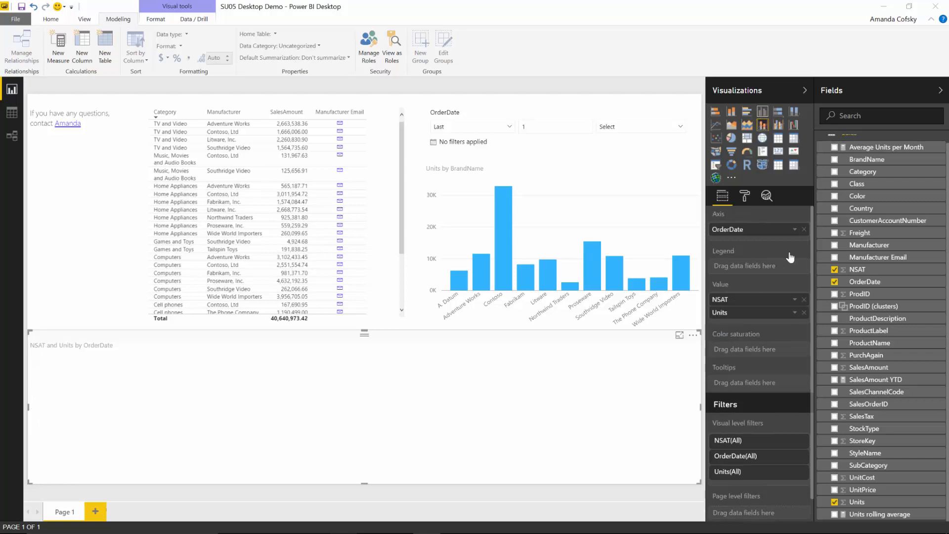
pyautogui.click(805, 300)
pyautogui.click(804, 300)
pyautogui.click(795, 229)
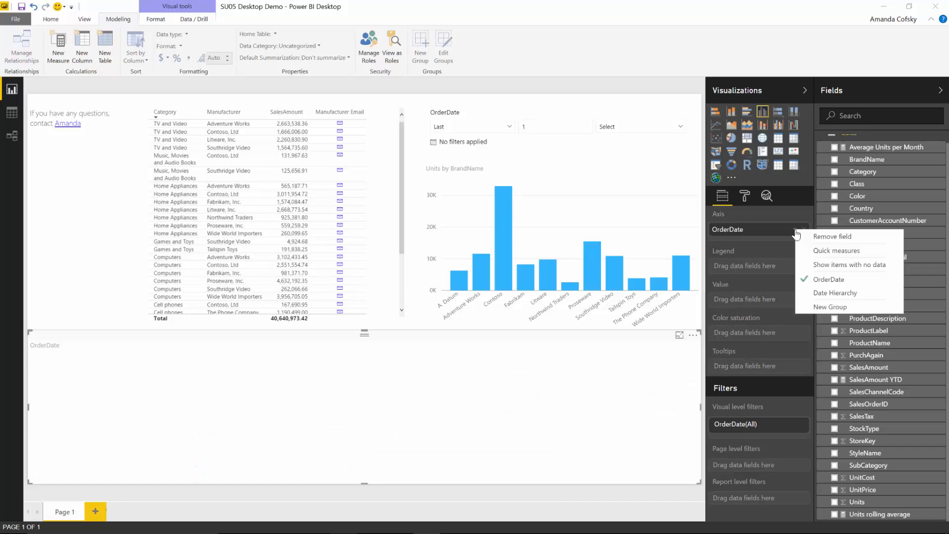
pyautogui.click(815, 292)
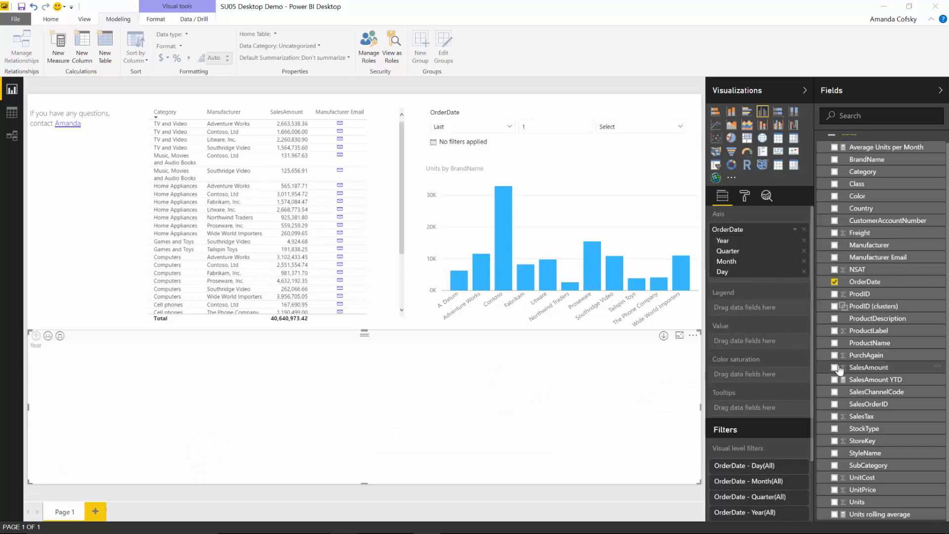
pyautogui.click(835, 502)
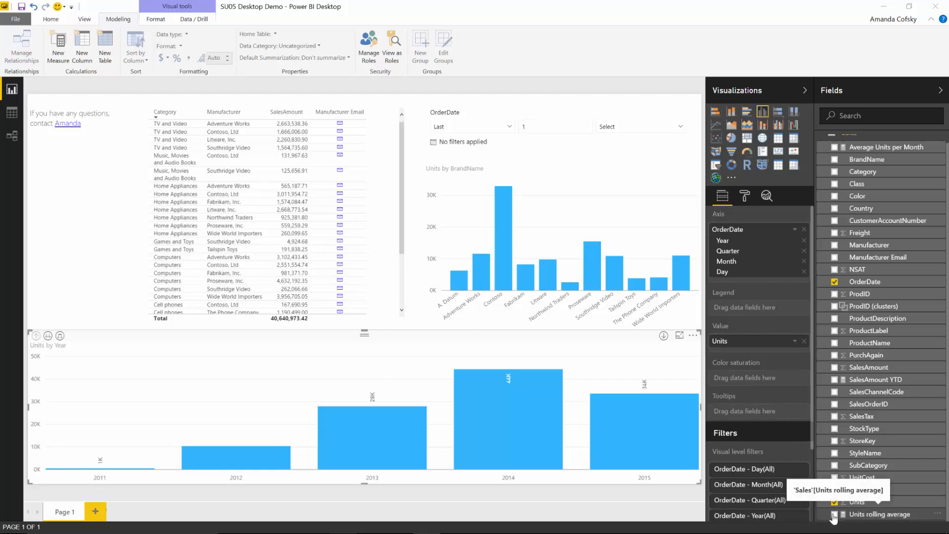
pyautogui.click(834, 514)
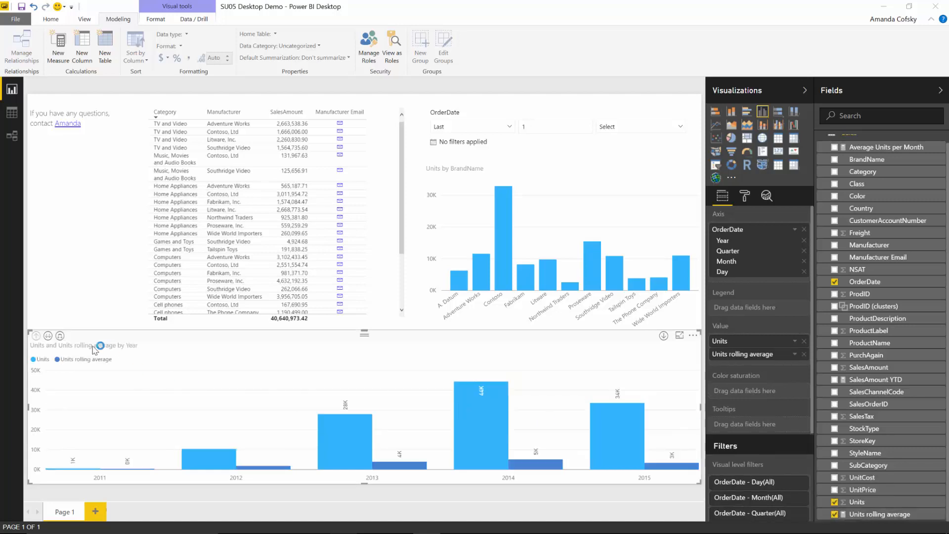
pyautogui.click(60, 336)
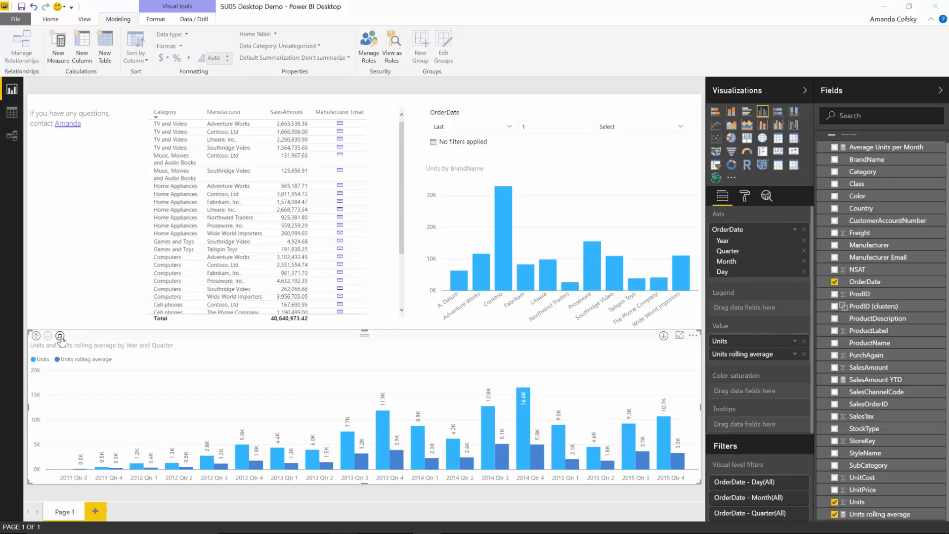
pyautogui.click(60, 335)
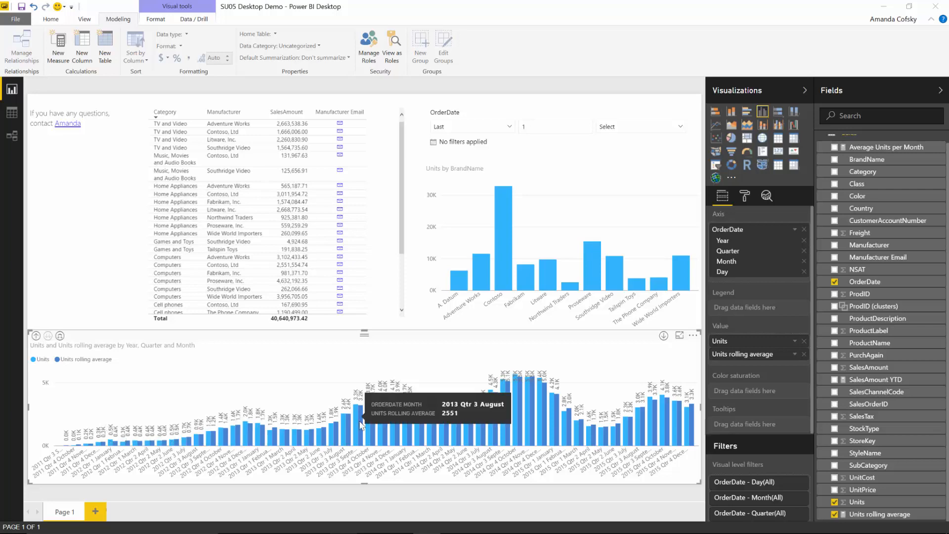
pyautogui.moveTo(356, 420)
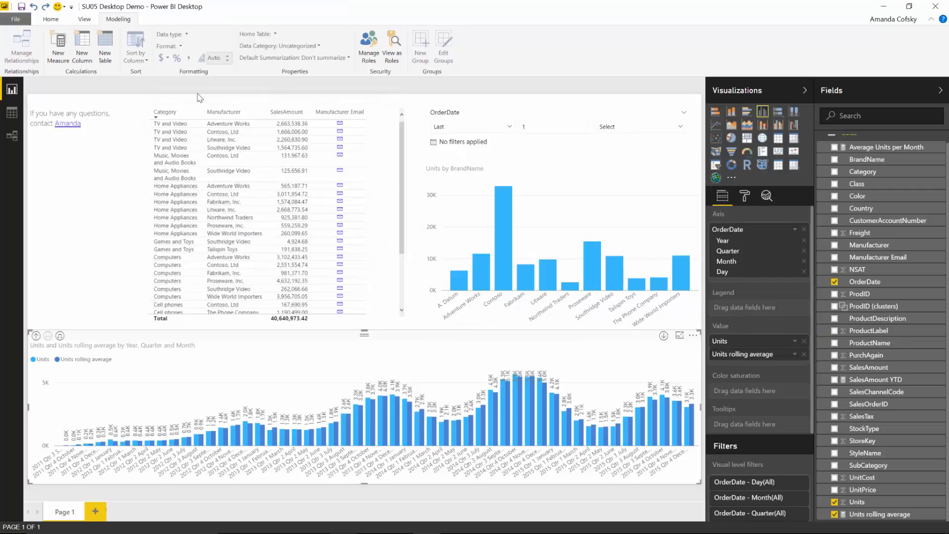
# Step: Move the table left beneath the contact text and shrink it narrower and shorter
pyautogui.click(198, 100)
pyautogui.moveTo(182, 108); pyautogui.dragTo(81, 112)
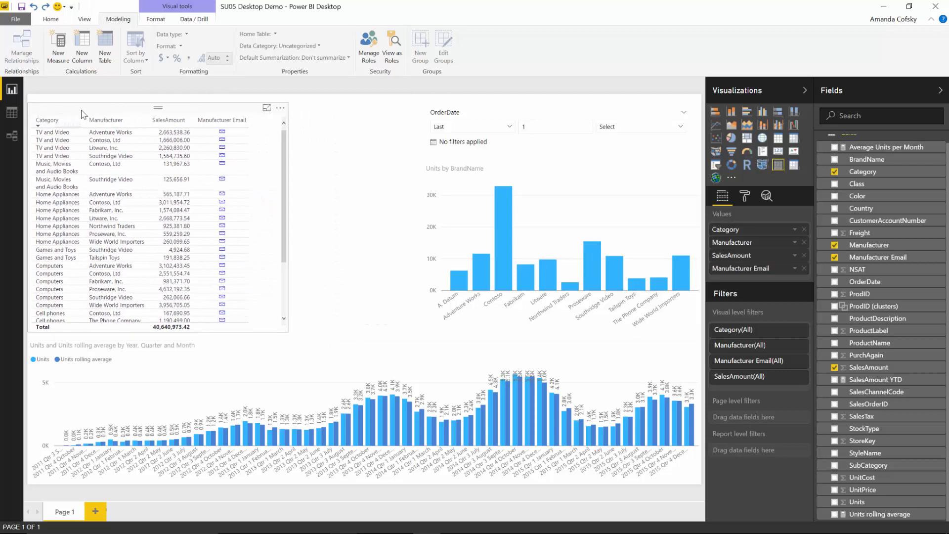
pyautogui.moveTo(289, 104); pyautogui.dragTo(237, 133)
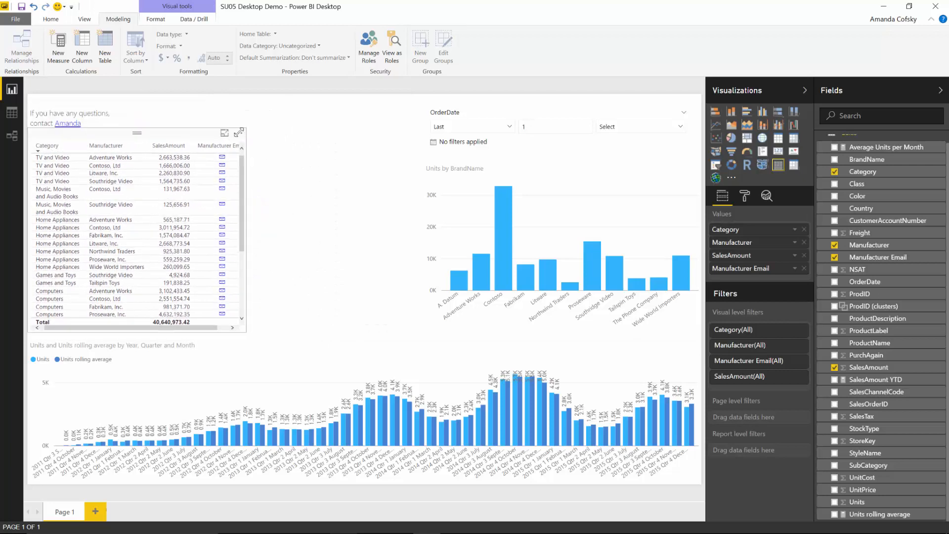
pyautogui.click(310, 170)
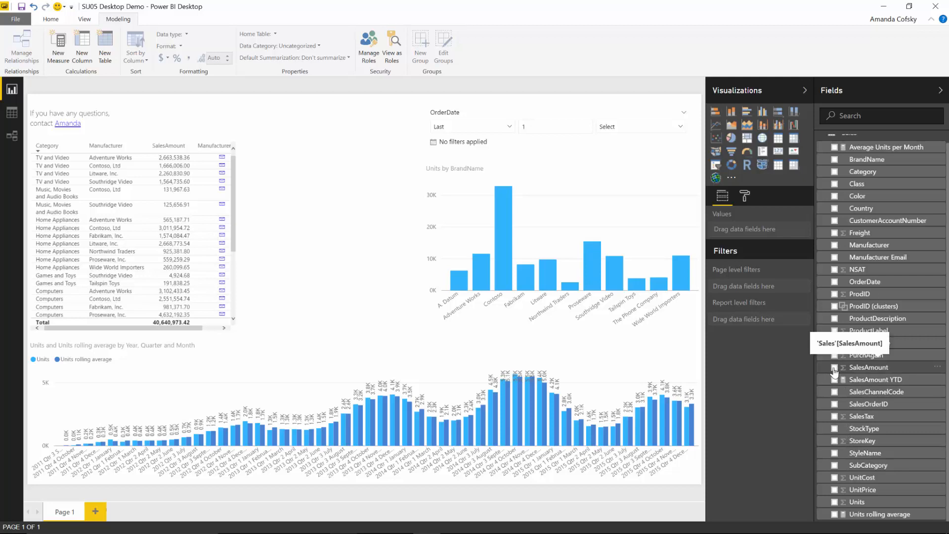
# Step: Create a SalesAmount (bins) group that splits SalesAmount into 20 bins
pyautogui.click(938, 369)
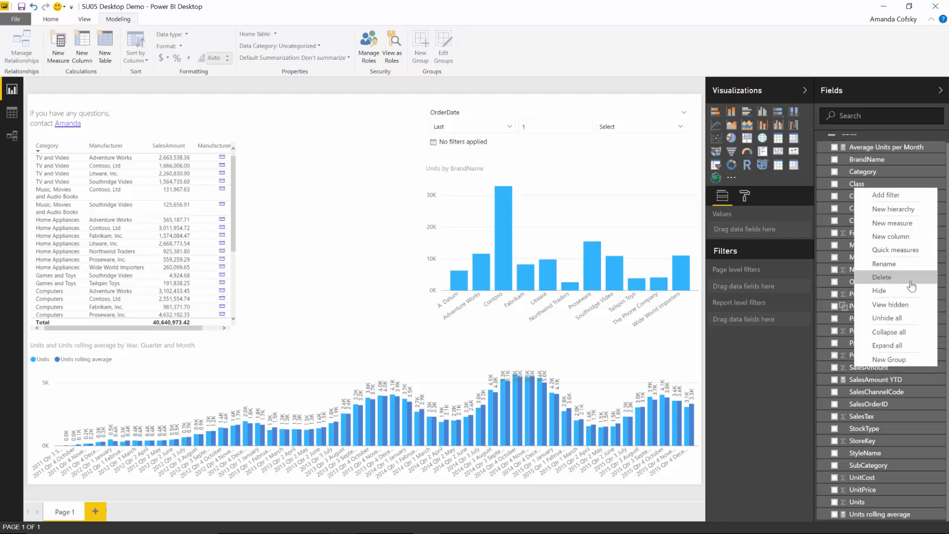
pyautogui.click(889, 359)
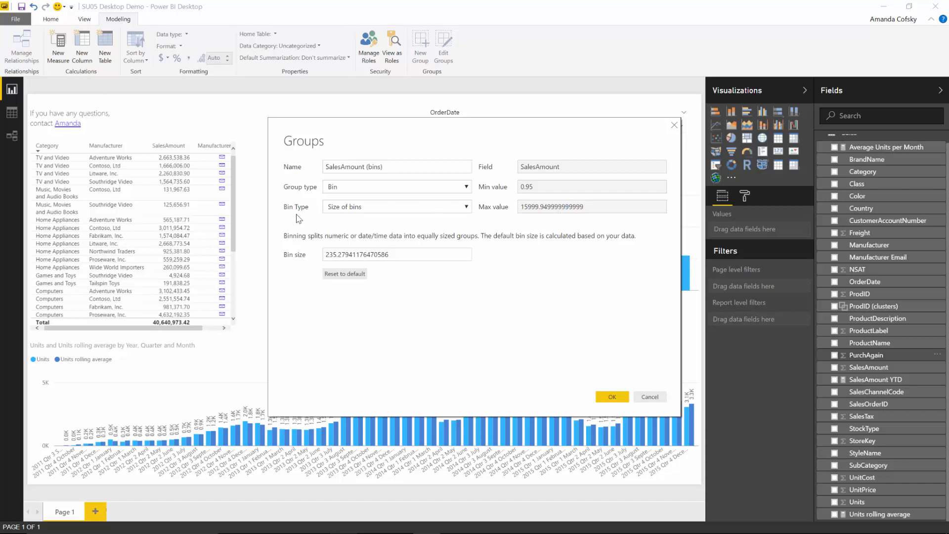
pyautogui.click(336, 207)
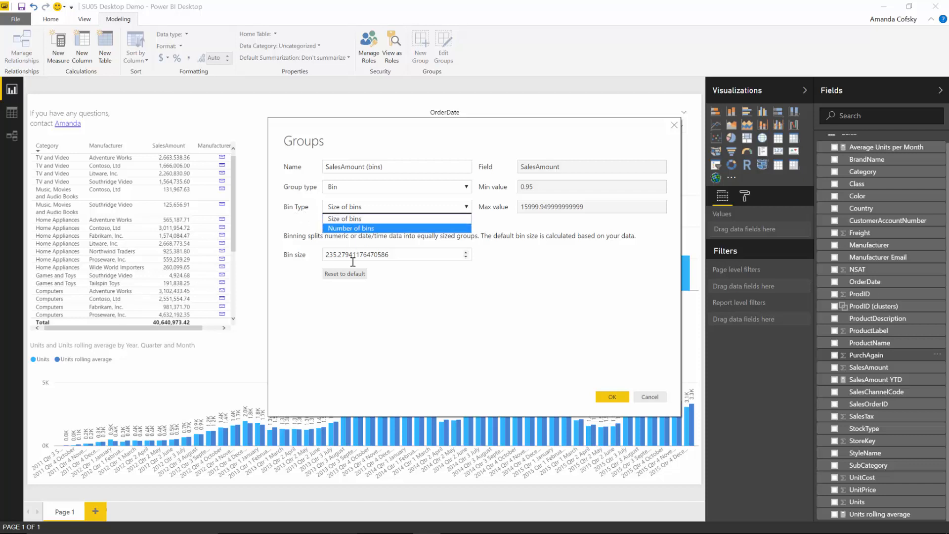
pyautogui.click(362, 230)
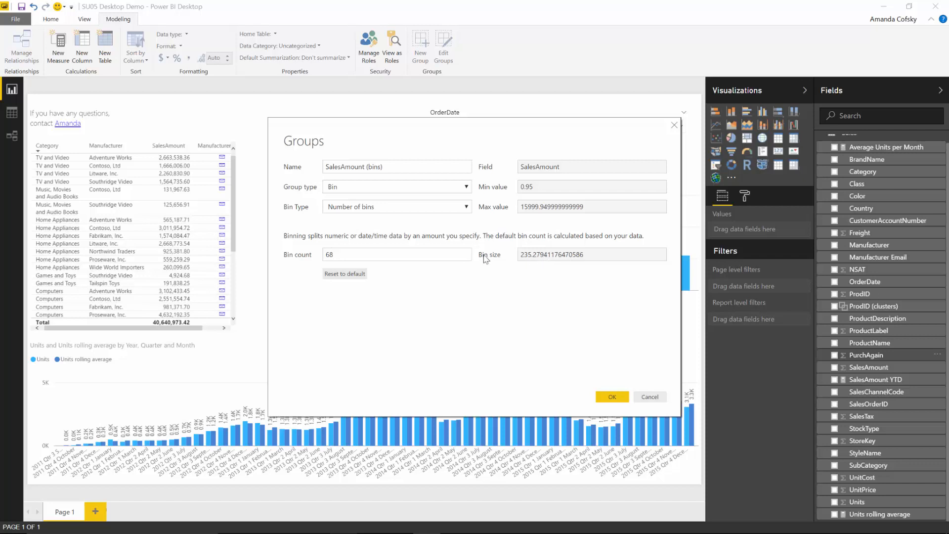
pyautogui.moveTo(337, 254); pyautogui.dragTo(318, 254)
pyautogui.write('20')
pyautogui.click(611, 396)
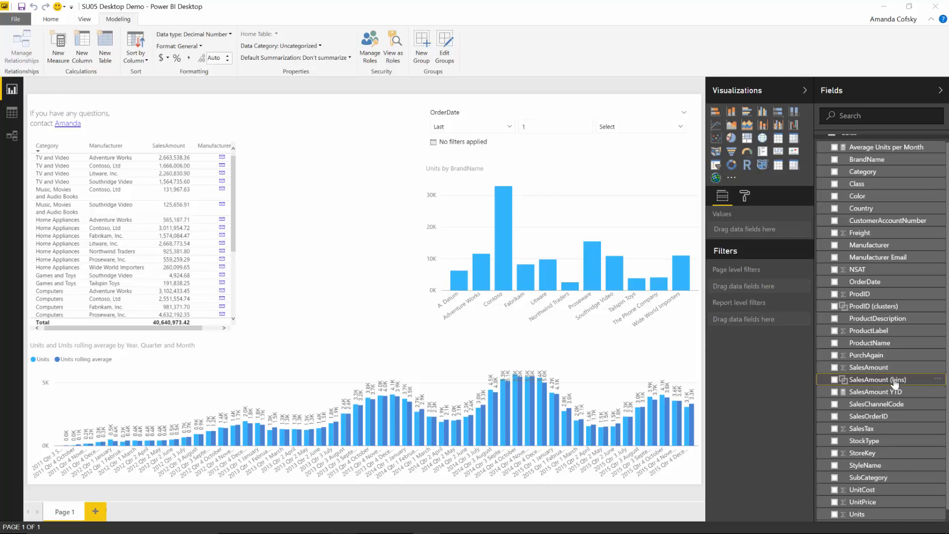
# Step: Add a column chart plotting NSAT by SalesAmount (bins) beside the table
pyautogui.moveTo(896, 383); pyautogui.dragTo(343, 233)
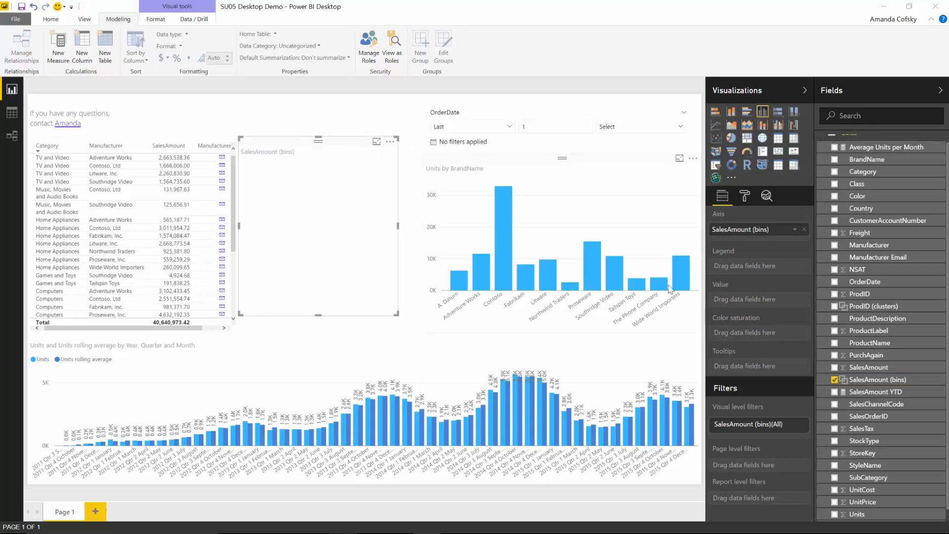
pyautogui.moveTo(398, 225); pyautogui.dragTo(414, 228)
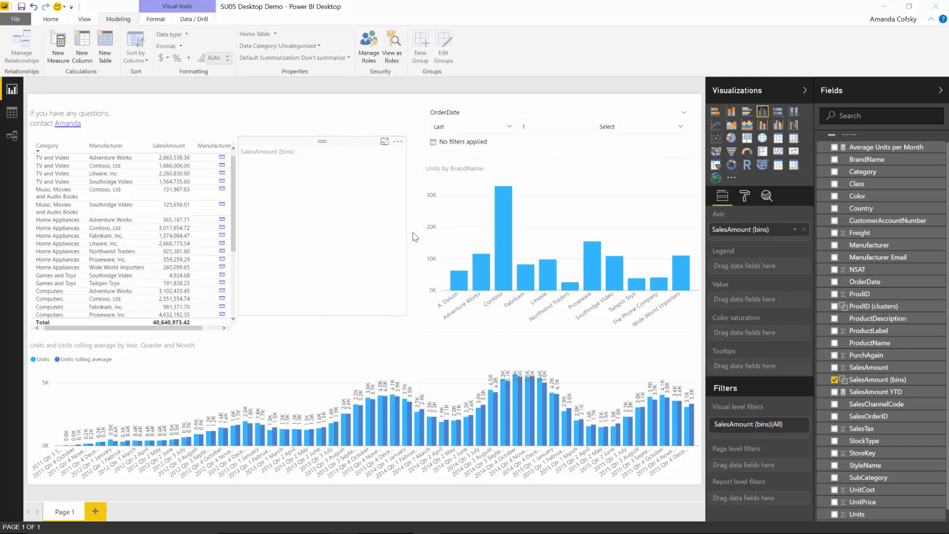
pyautogui.click(366, 219)
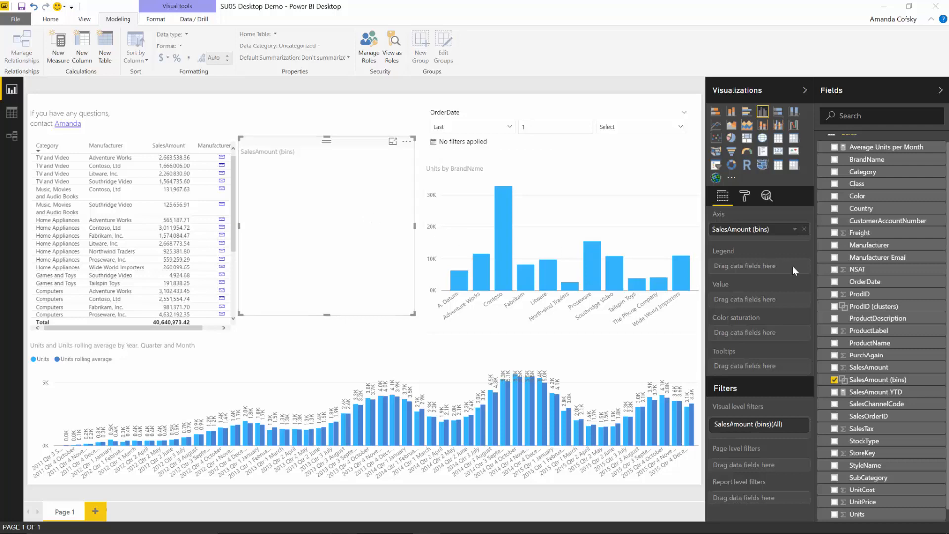
pyautogui.moveTo(850, 278); pyautogui.dragTo(789, 300)
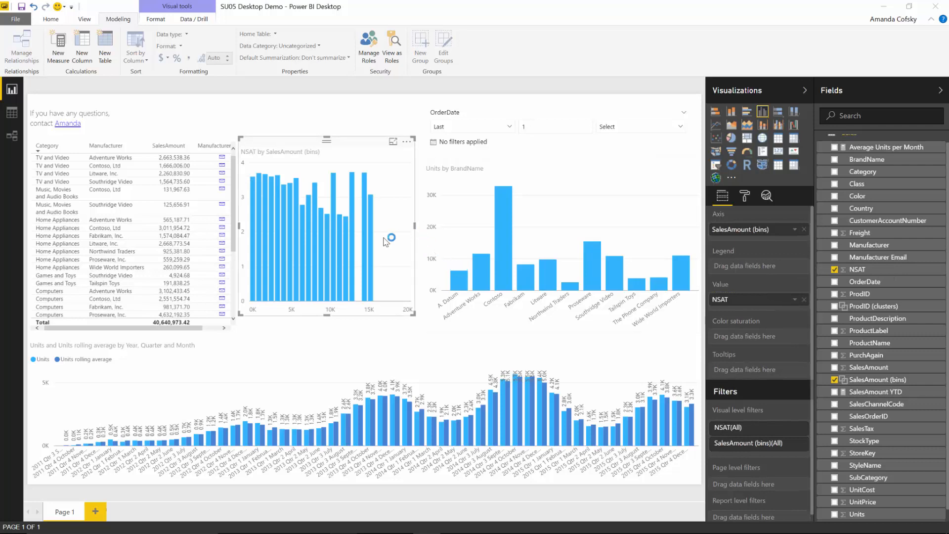
pyautogui.moveTo(278, 193)
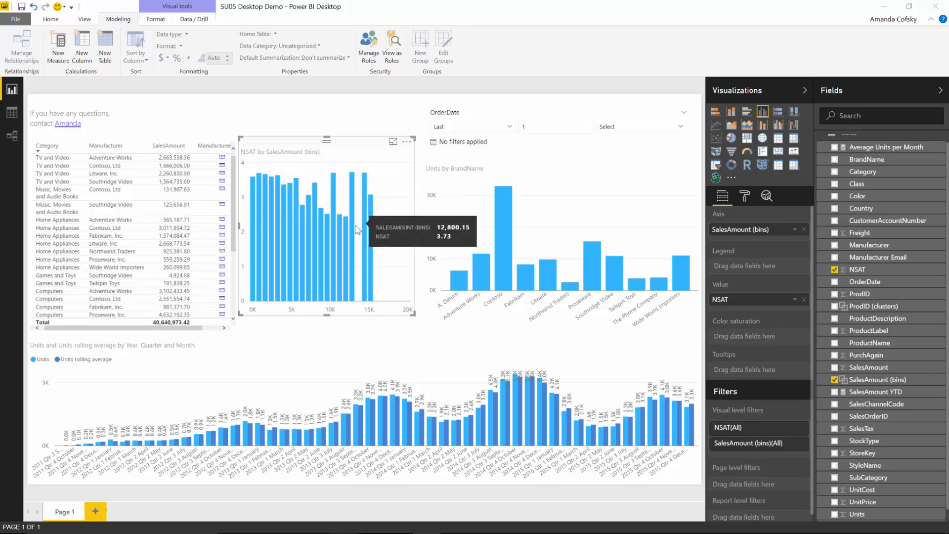
pyautogui.moveTo(335, 198)
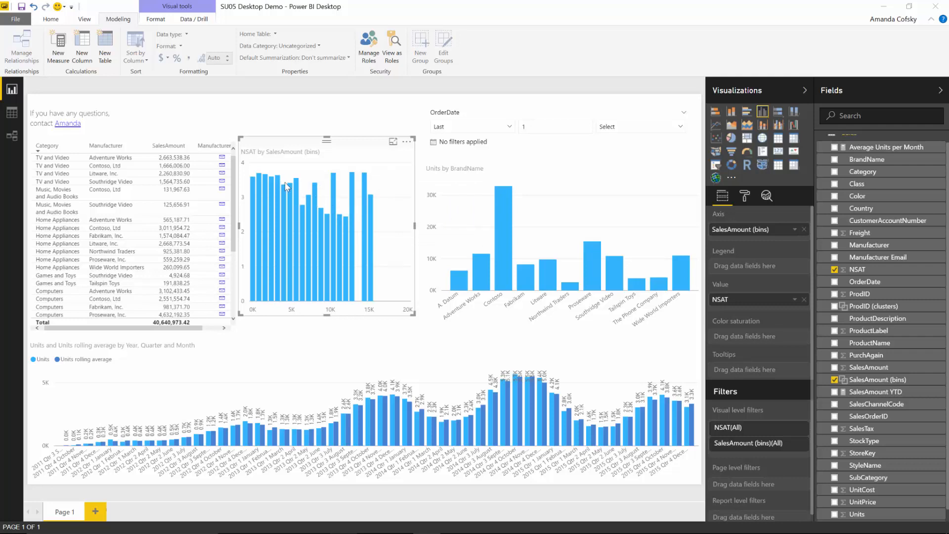
pyautogui.moveTo(366, 232)
pyautogui.click(379, 123)
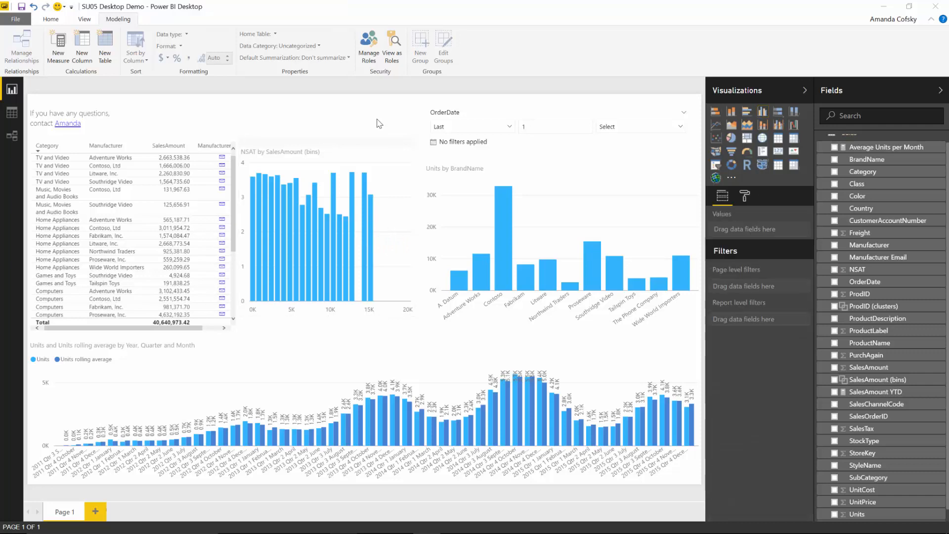
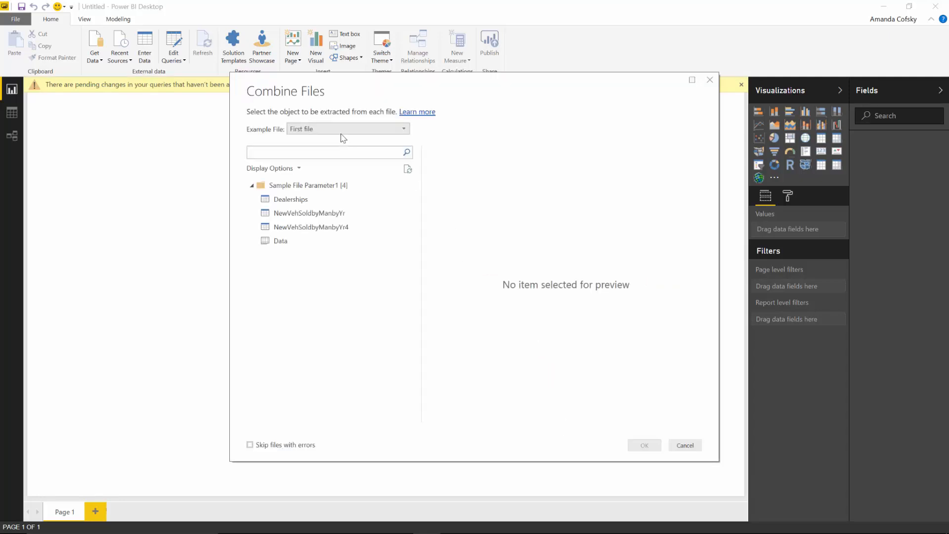
# Step: Keep First file as the example file, then switch to the SU05 Desktop Demo report
pyautogui.click(310, 130)
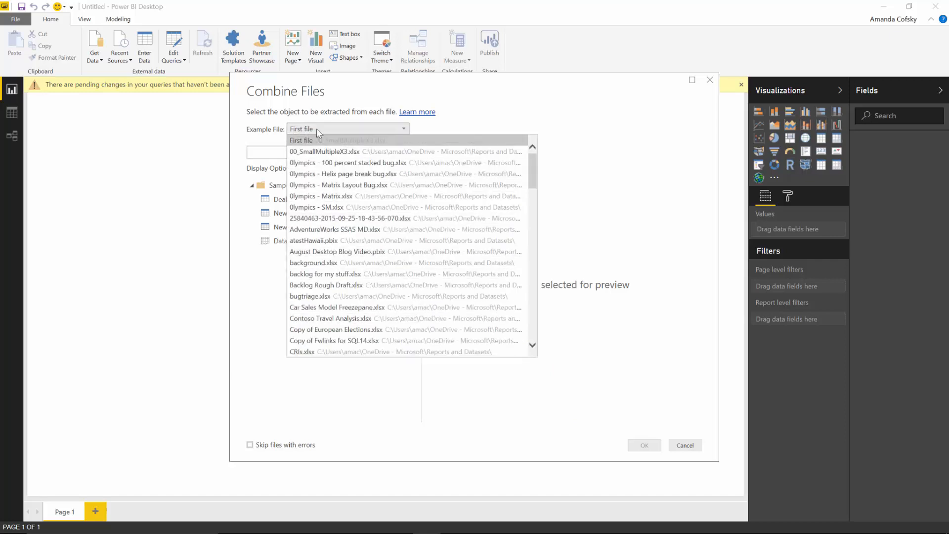
pyautogui.click(307, 129)
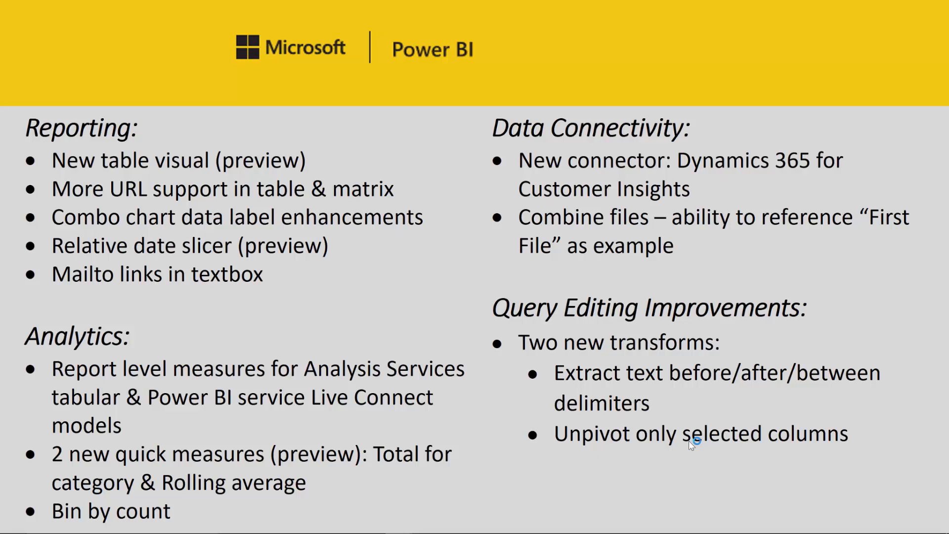
pyautogui.hotkey('alt', 'Tab')
pyautogui.hotkey('alt', 'Tab')
pyautogui.hotkey('alt', 'Tab')
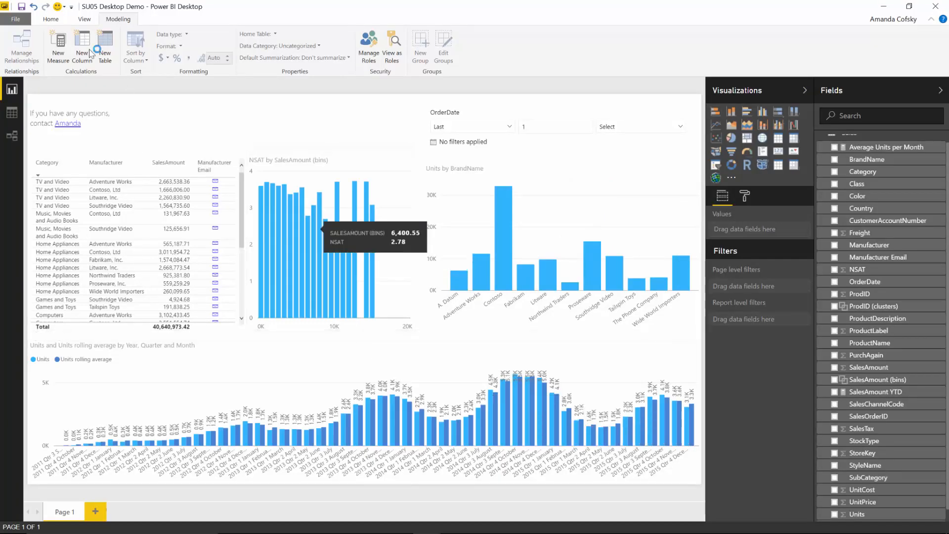
# Step: In the Query Editor, select OrderDate in Sales and choose Extract > Text Between Delimiters
pyautogui.click(58, 20)
pyautogui.click(174, 42)
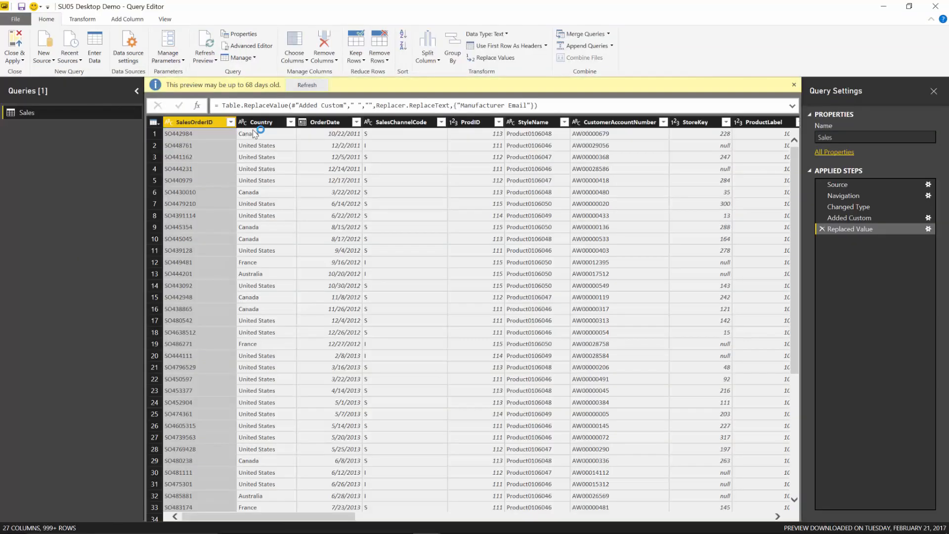
pyautogui.click(330, 122)
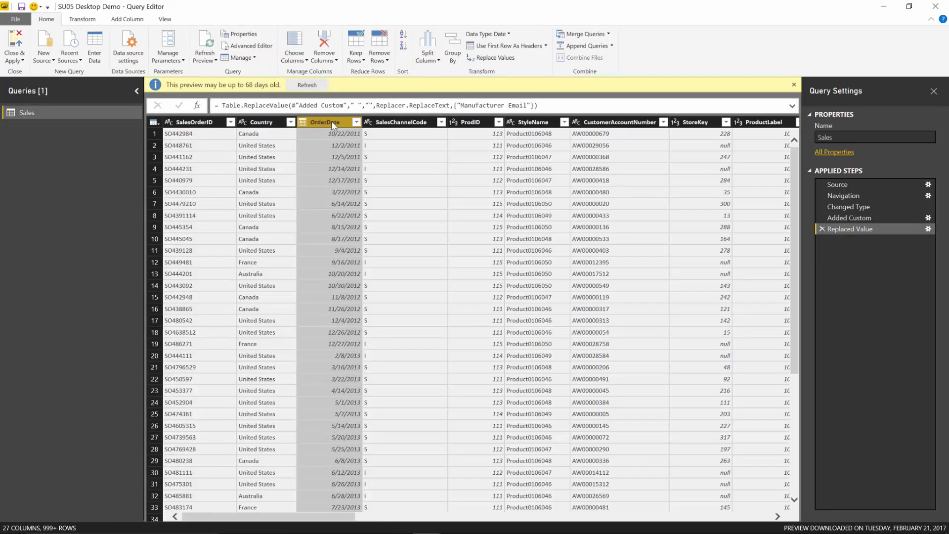
pyautogui.click(128, 19)
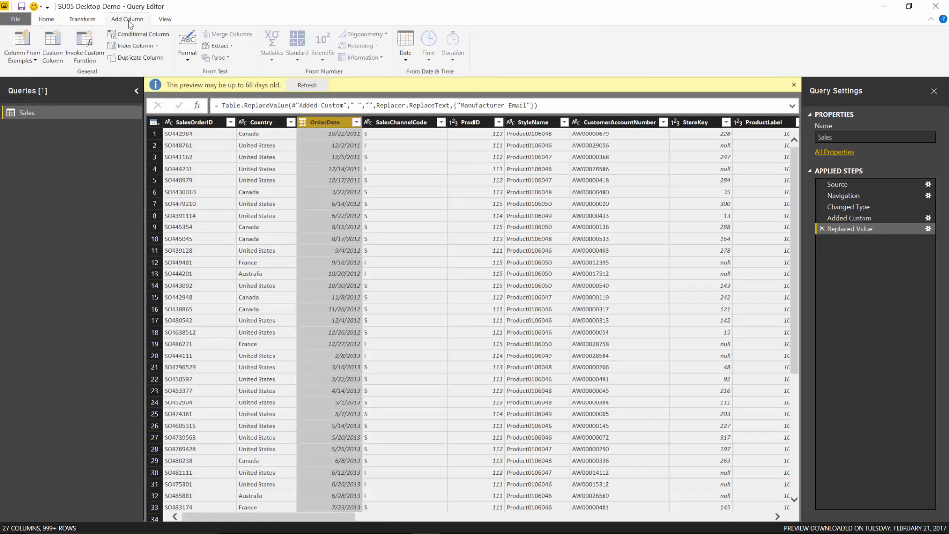
pyautogui.click(230, 48)
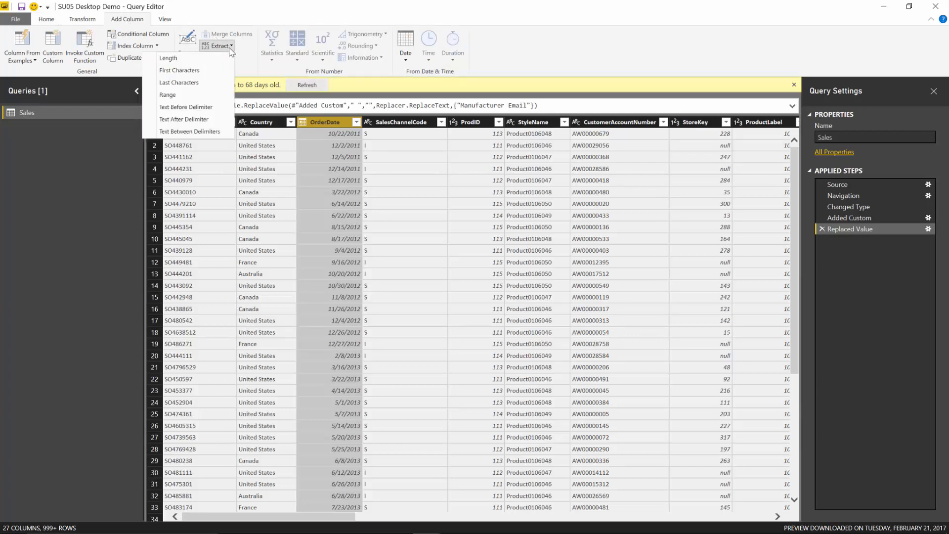
pyautogui.click(200, 121)
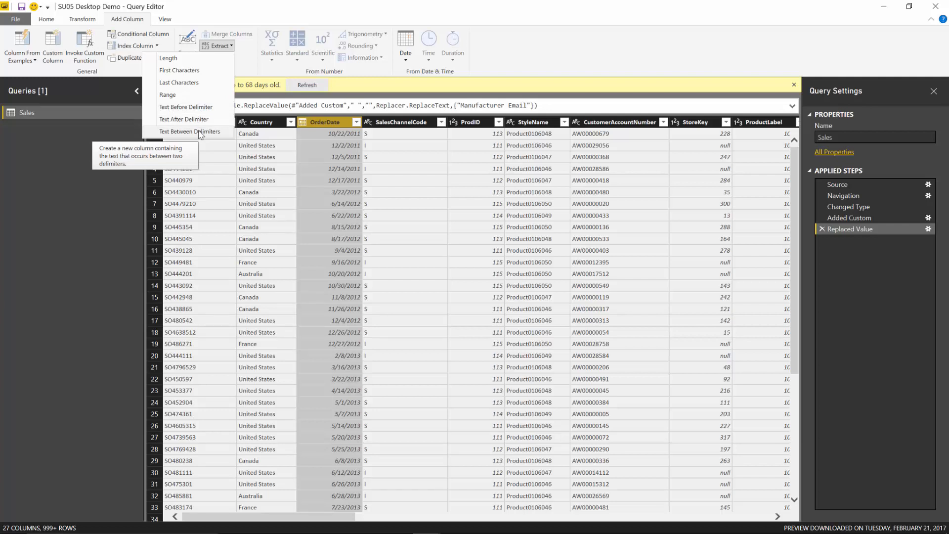
pyautogui.click(200, 132)
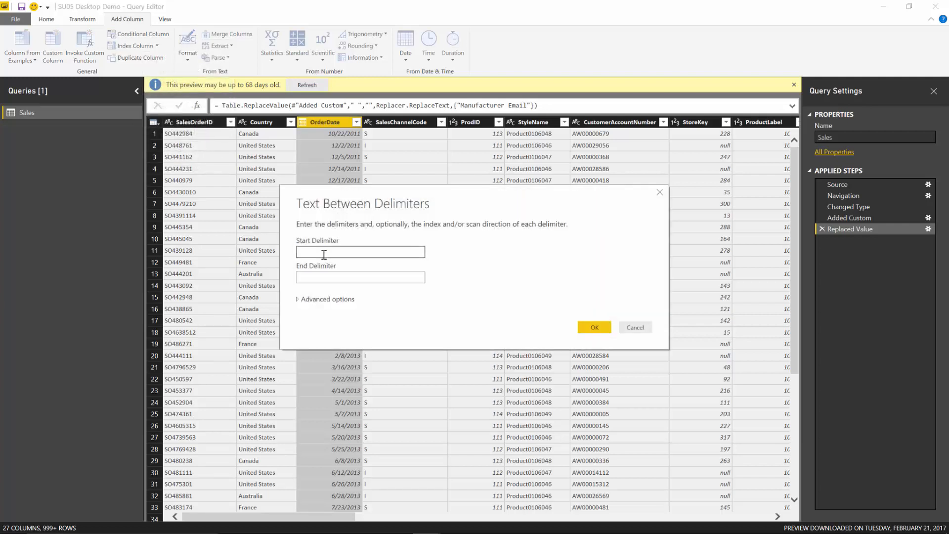
# Step: Extract the OrderDate text between '/' and '/' into a new Text Between Delimiters column
pyautogui.write('/')
pyautogui.press('Tab')
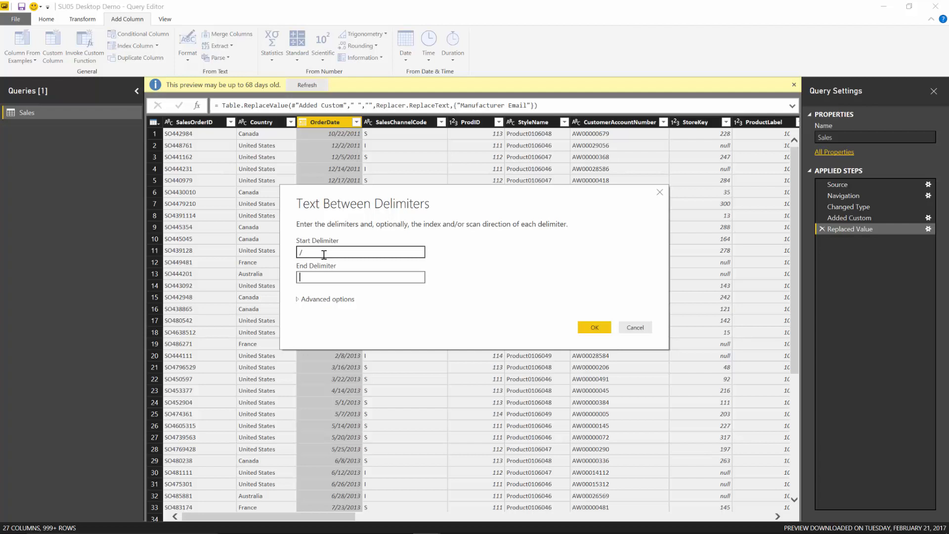
pyautogui.write('/')
pyautogui.click(589, 328)
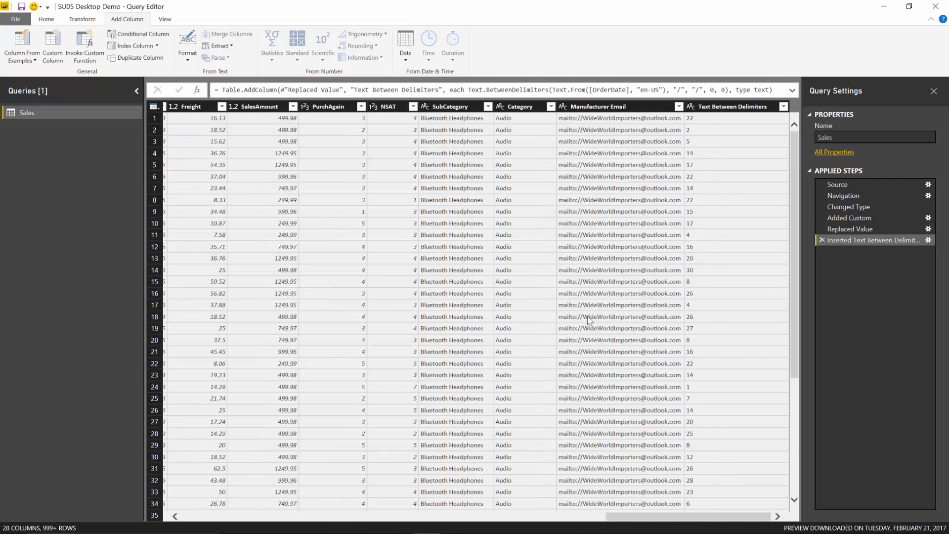
pyautogui.click(722, 112)
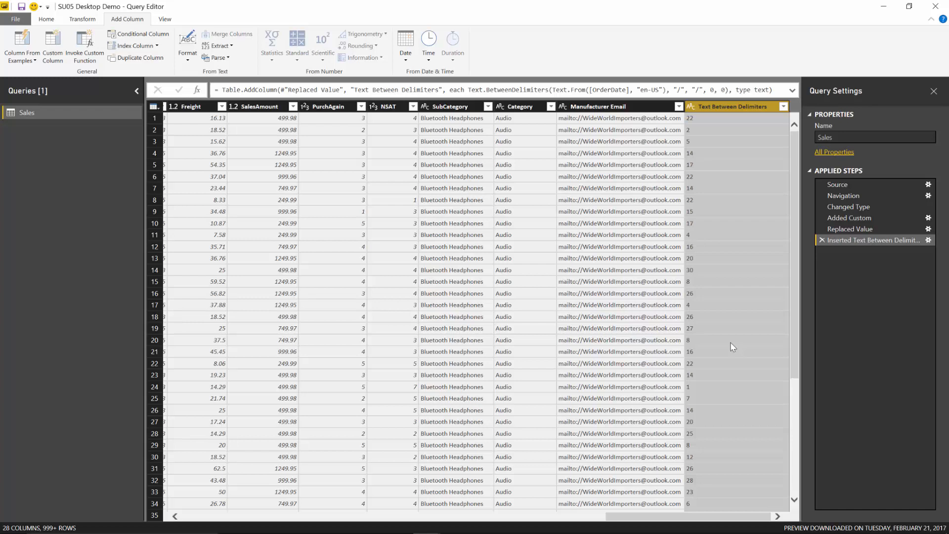
pyautogui.click(82, 19)
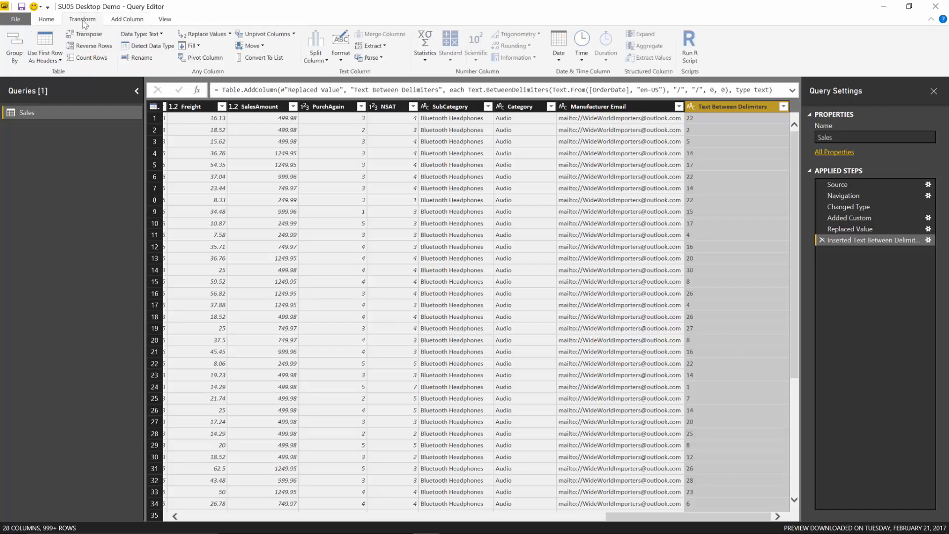
# Step: Show the Unpivot Only Selected Columns option, then return to the feature-summary slide
pyautogui.click(294, 34)
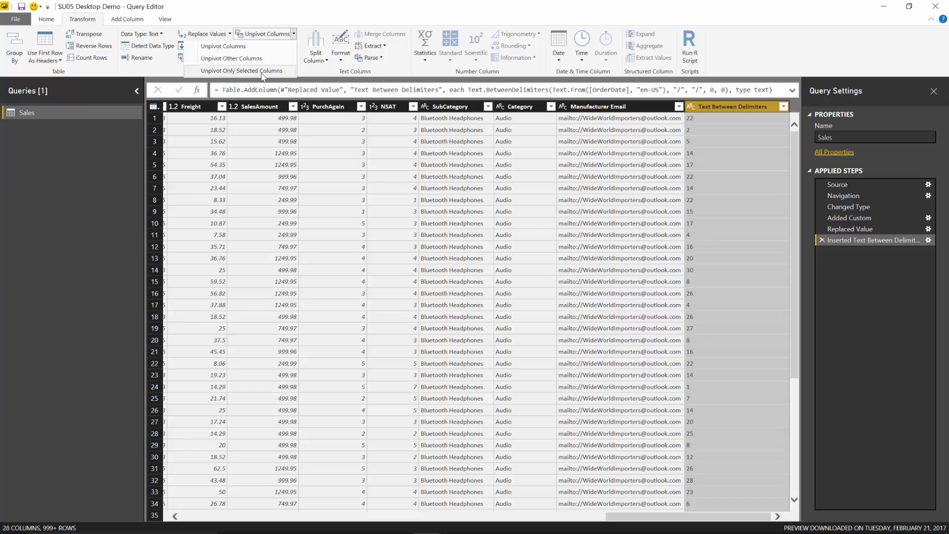
pyautogui.hotkey('alt', 'Tab')
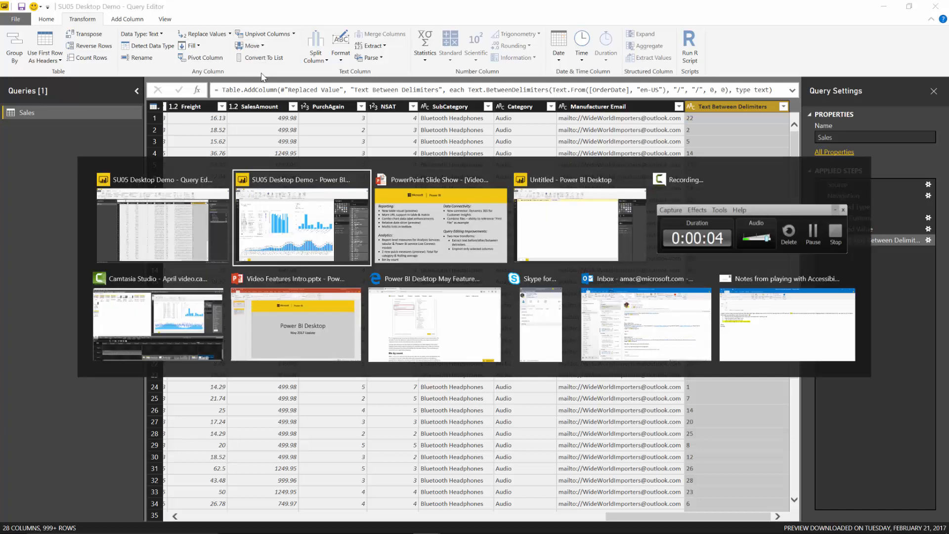